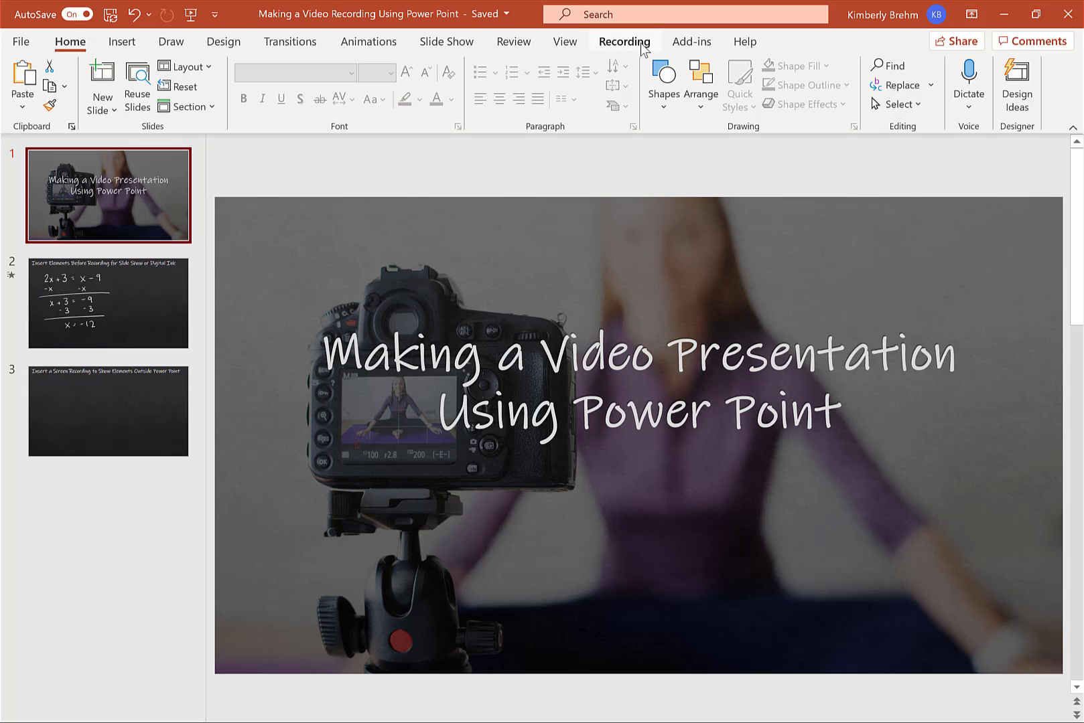
- Confirm Recording is checked among the Main Tabs under Customize the Ribbon, then close Options
{"action": "left_click", "coordinate": [20, 40]}
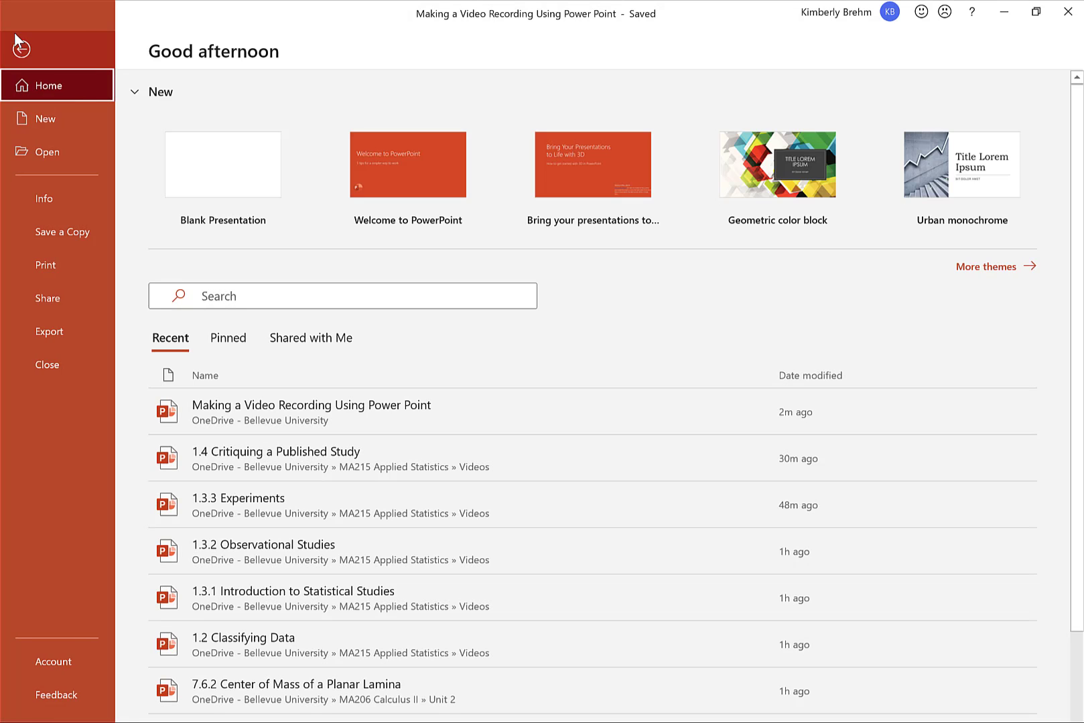
{"action": "left_click", "coordinate": [51, 716]}
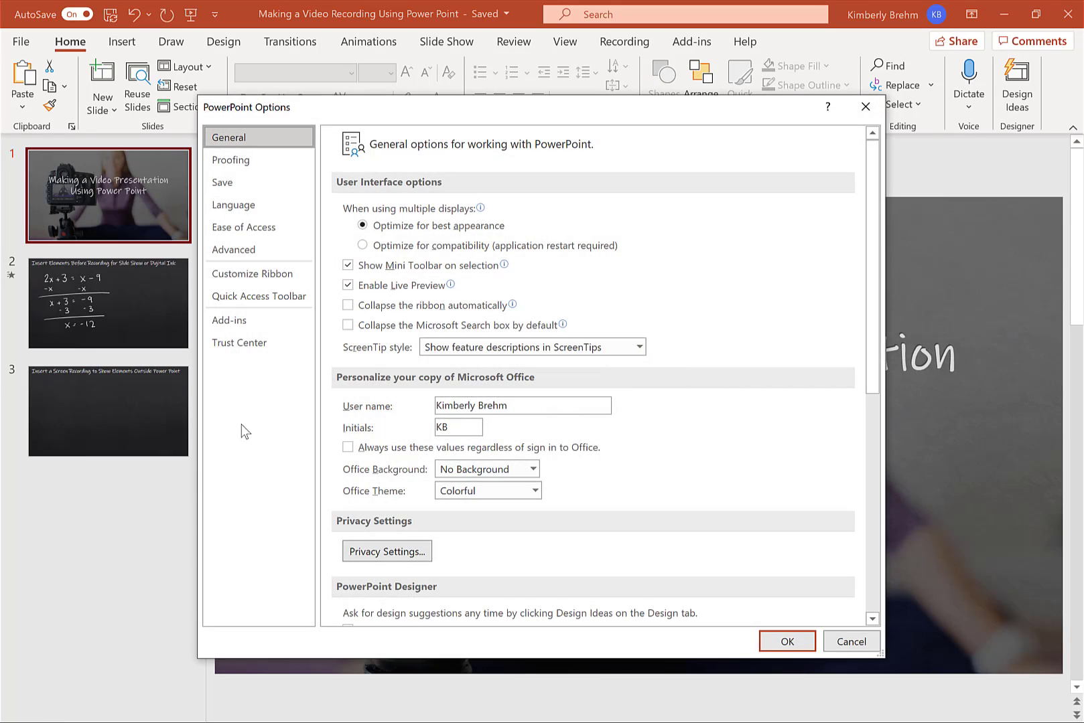
{"action": "left_click", "coordinate": [291, 279]}
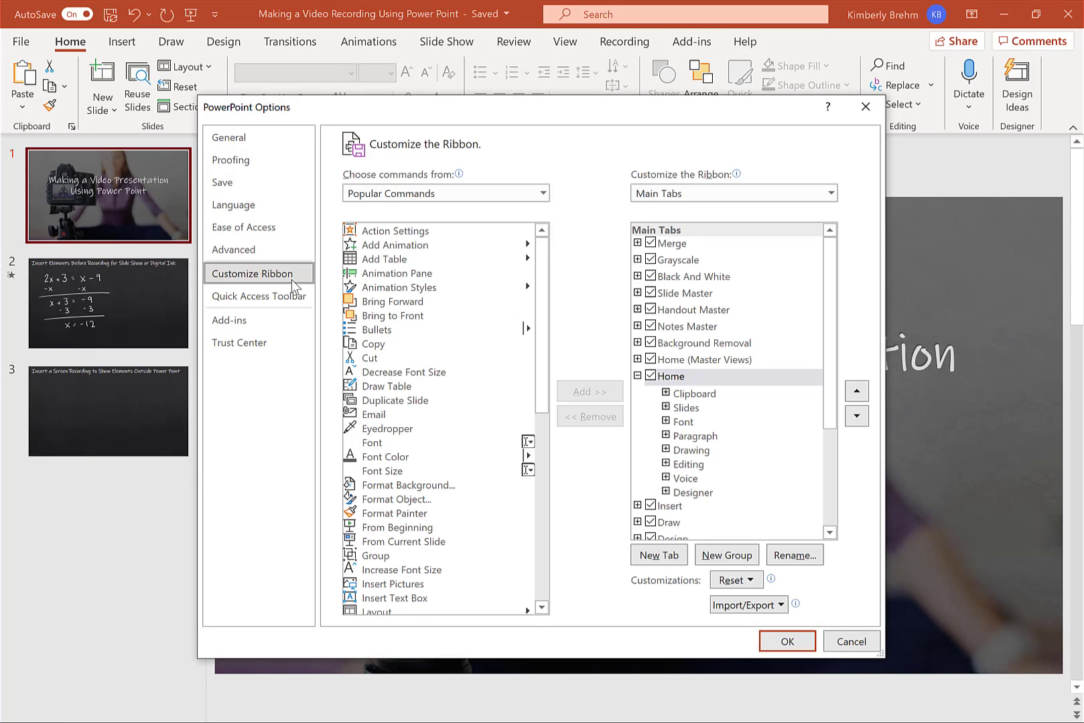
{"action": "scroll", "coordinate": [658, 432], "scroll_direction": "down", "scroll_amount": 2}
{"action": "scroll", "coordinate": [655, 432], "scroll_direction": "down", "scroll_amount": 1}
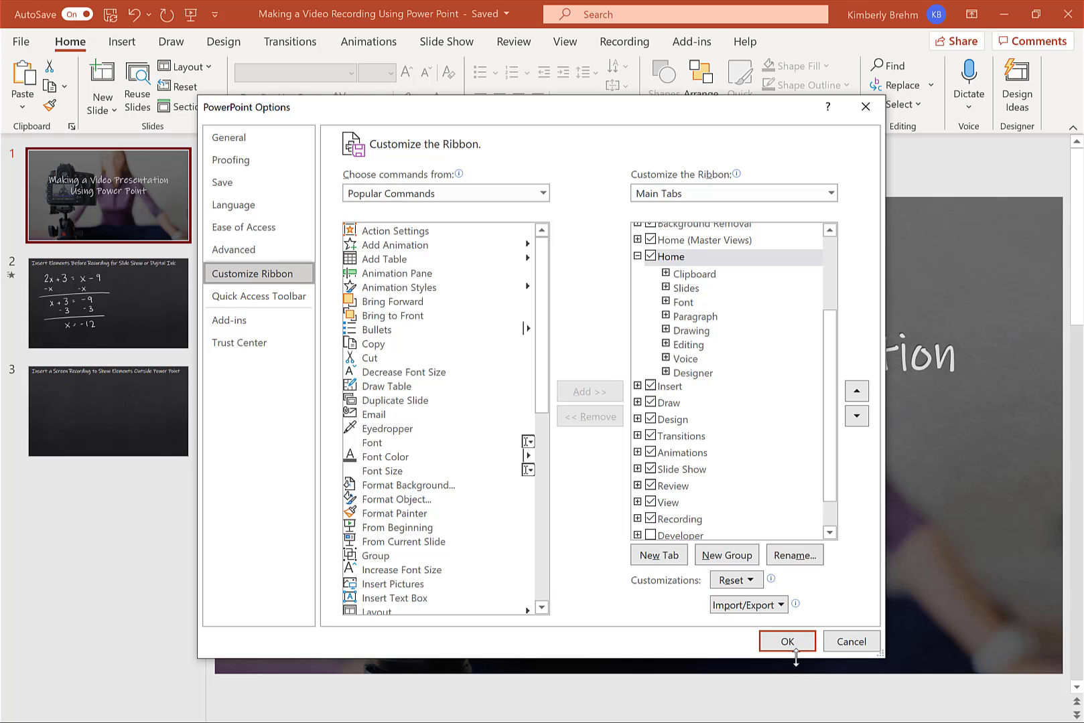
{"action": "left_click", "coordinate": [796, 647]}
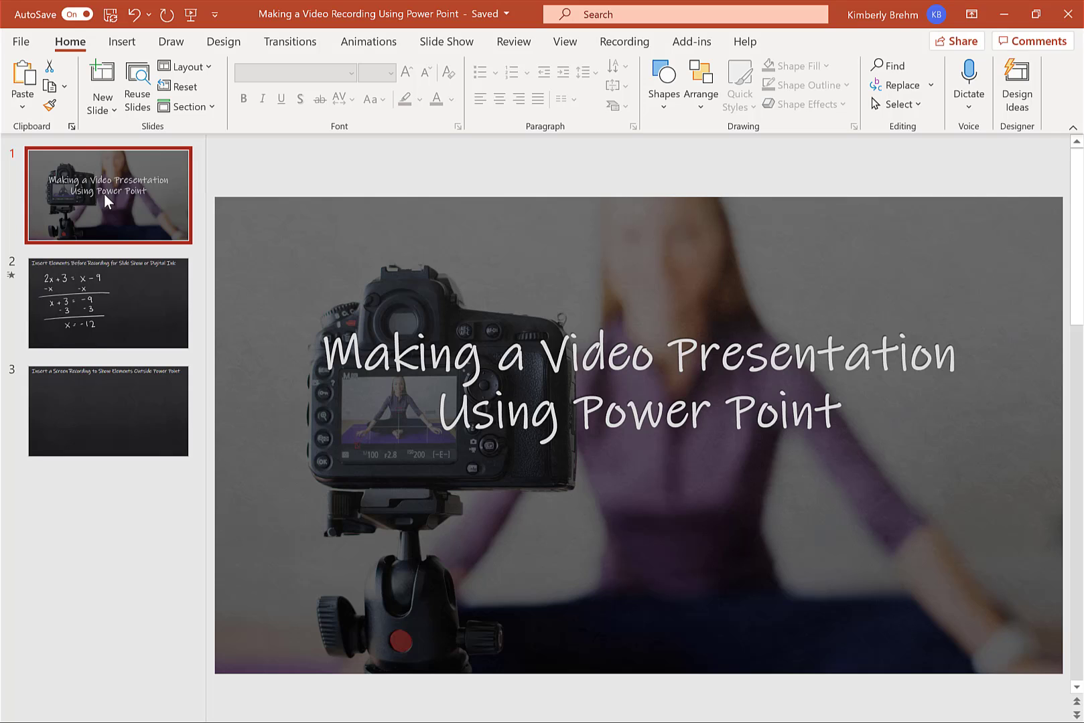
- Switch to slide 2, showing the handwritten solution of 2x + 3 = x - 9
{"action": "left_click", "coordinate": [138, 320]}
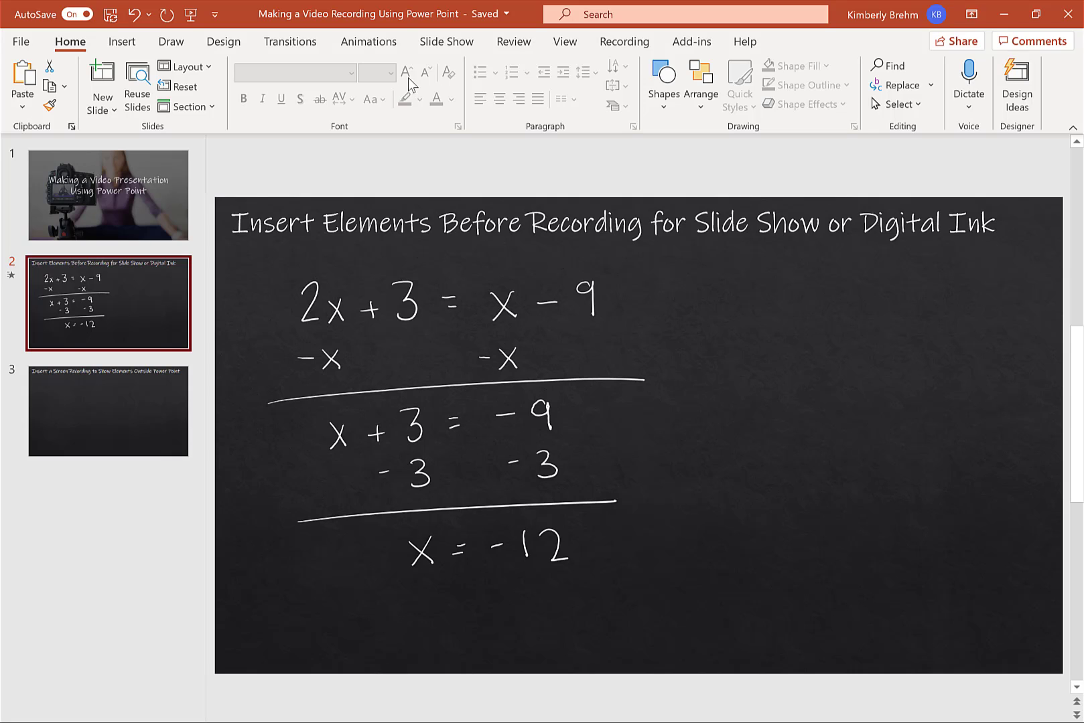
- Delete every animation on slide 2 from the Animation Pane, then pick the Draw tab's Lasso Select
{"action": "left_click", "coordinate": [386, 44]}
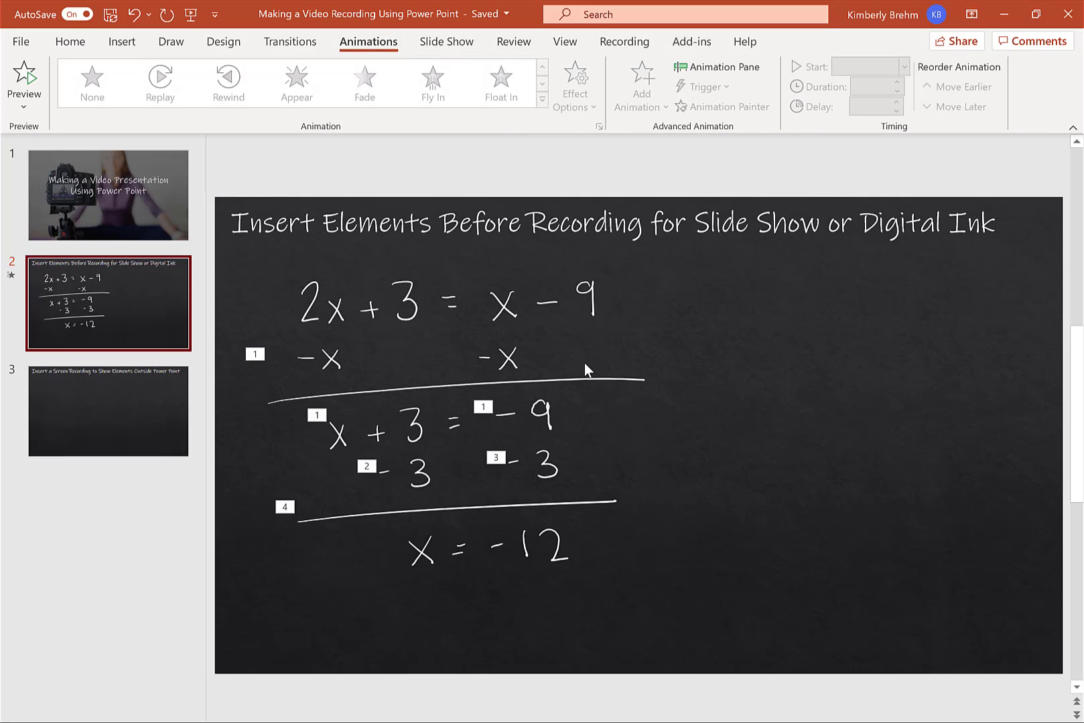
{"action": "left_click", "coordinate": [704, 67]}
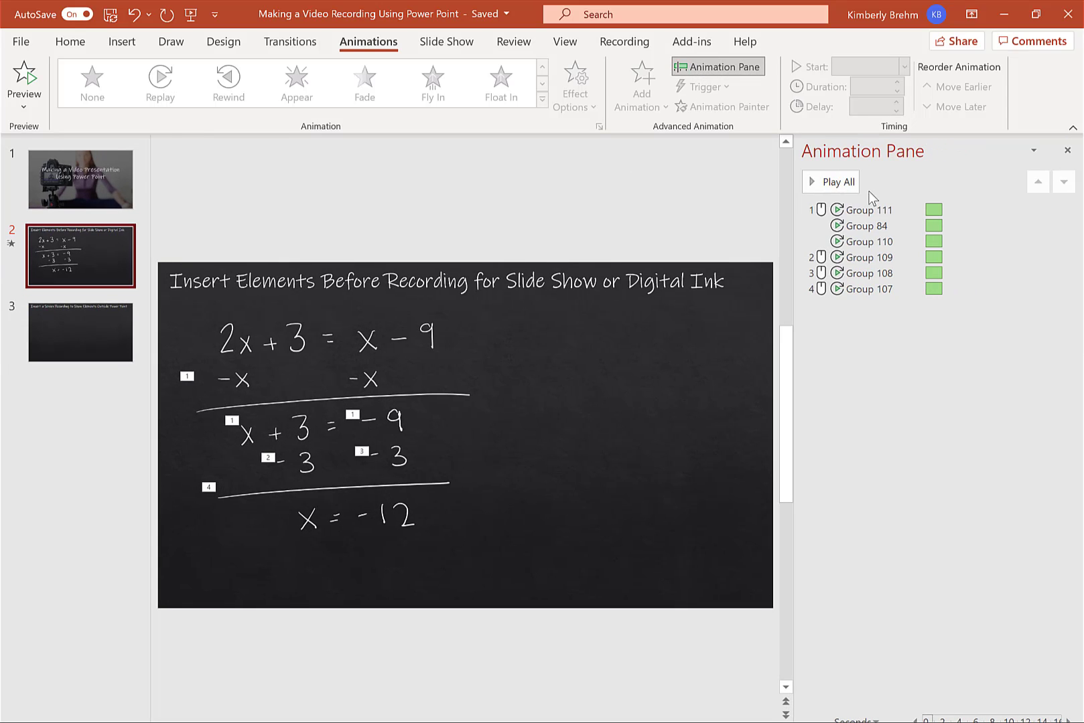
{"action": "left_click", "coordinate": [889, 212]}
{"action": "key", "text": "Delete"}
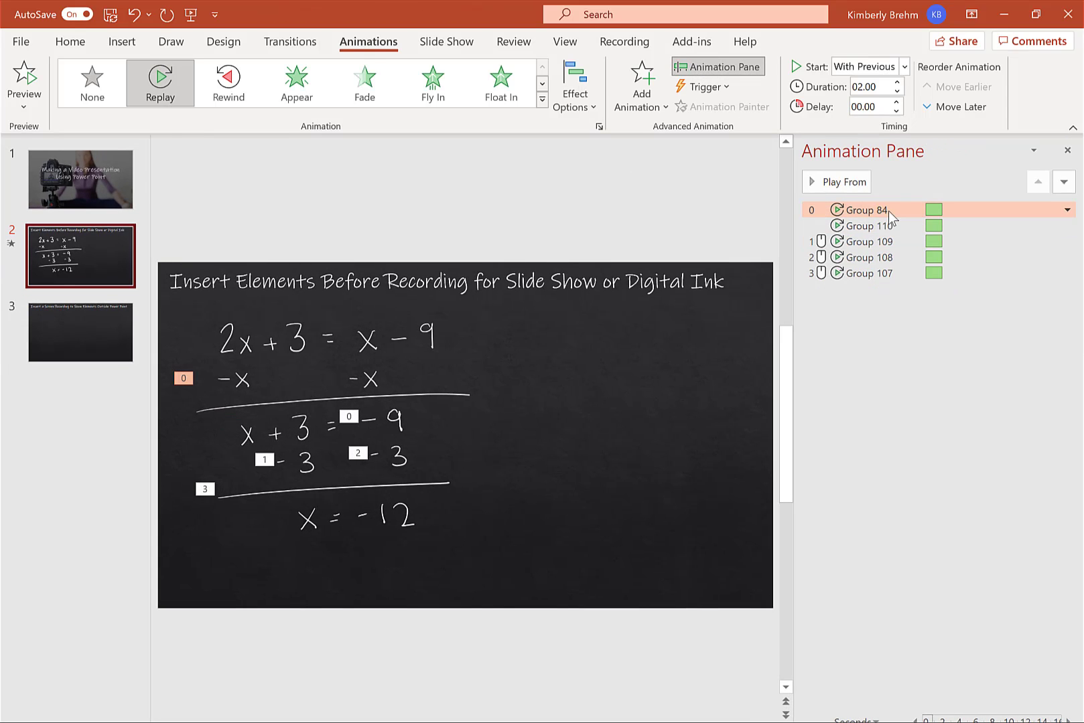
{"action": "key", "text": "Delete"}
{"action": "key", "text": "Delete"}
{"action": "key", "text": "Delete"}
{"action": "key", "text": "Delete"}
{"action": "key", "text": "Delete"}
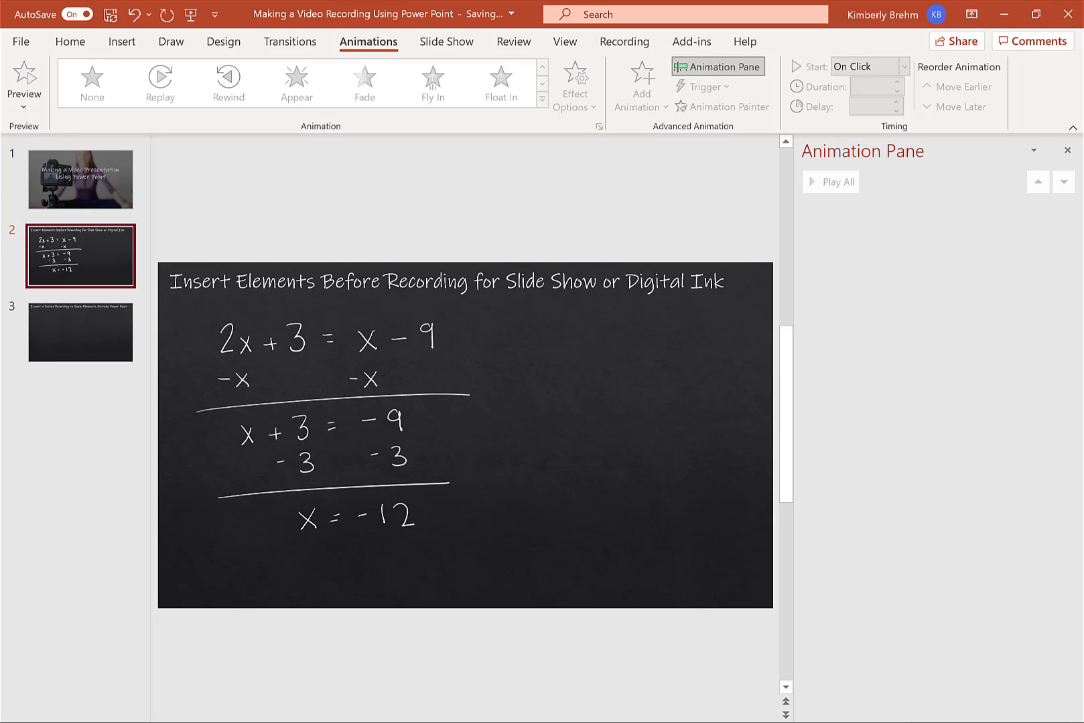
{"action": "left_click", "coordinate": [171, 42]}
{"action": "left_click", "coordinate": [65, 83]}
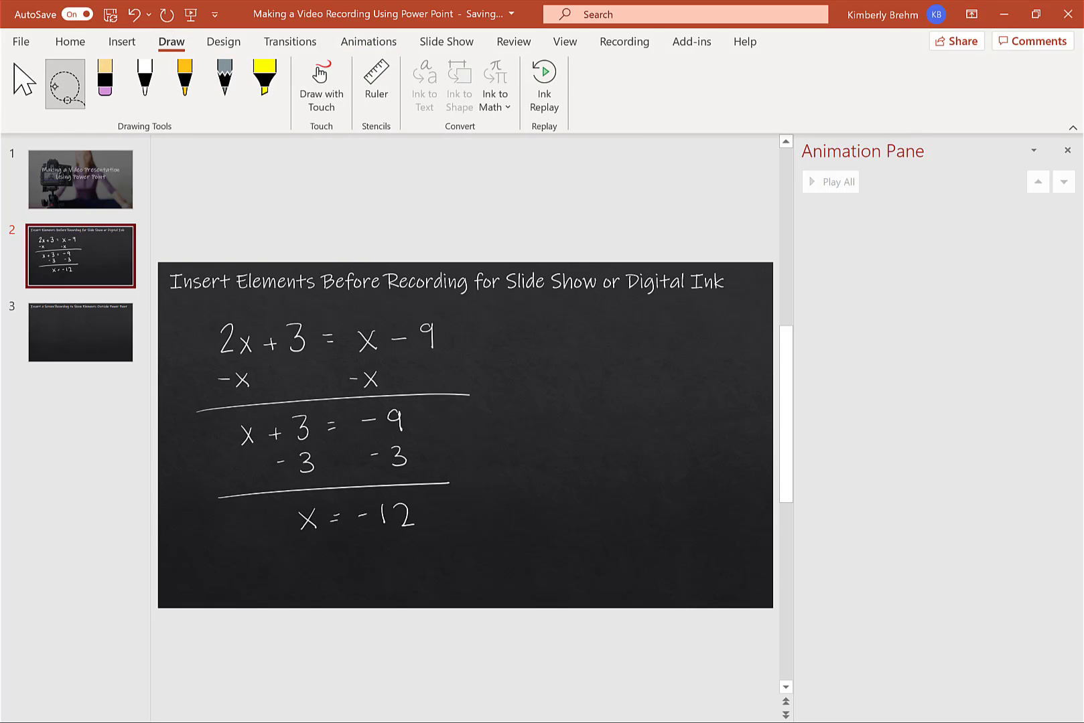
- Lasso-select the '-x -x' ink line and give it the Replay animation
{"action": "left_click_drag", "start_coordinate": [236, 362], "coordinate": [259, 373]}
{"action": "mouse_move", "coordinate": [190, 380]}
{"action": "left_mouse_down"}
{"action": "mouse_move", "coordinate": [208, 399]}
{"action": "mouse_move", "coordinate": [383, 391]}
{"action": "mouse_move", "coordinate": [396, 360]}
{"action": "mouse_move", "coordinate": [322, 361]}
{"action": "left_mouse_up"}
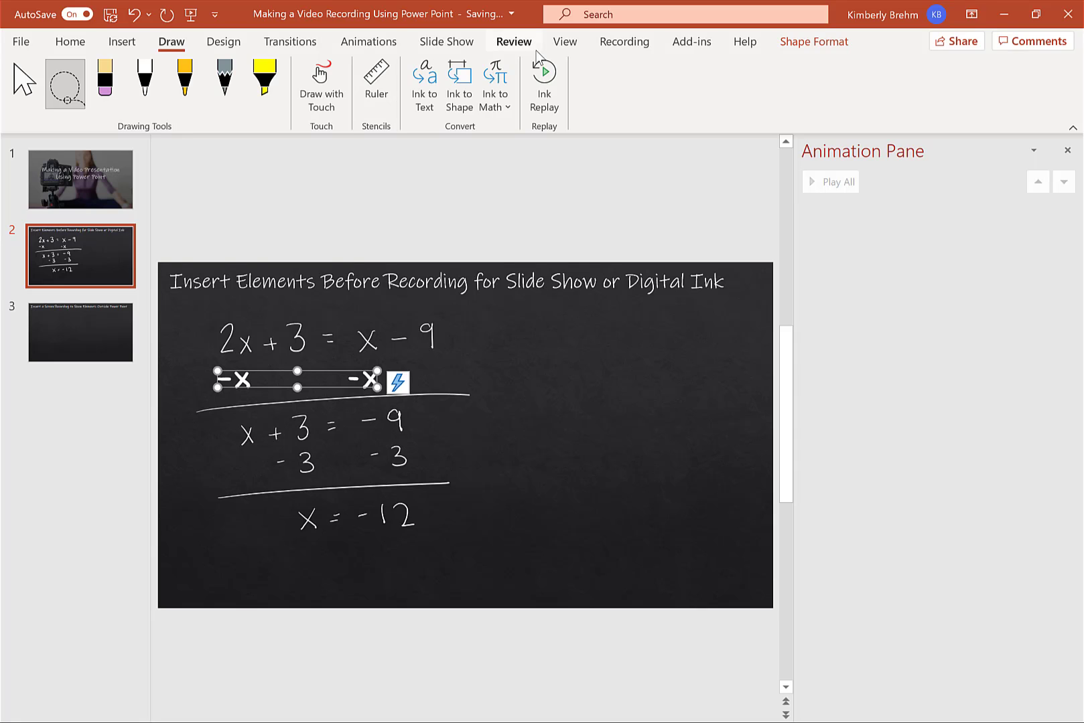
{"action": "left_click", "coordinate": [368, 42]}
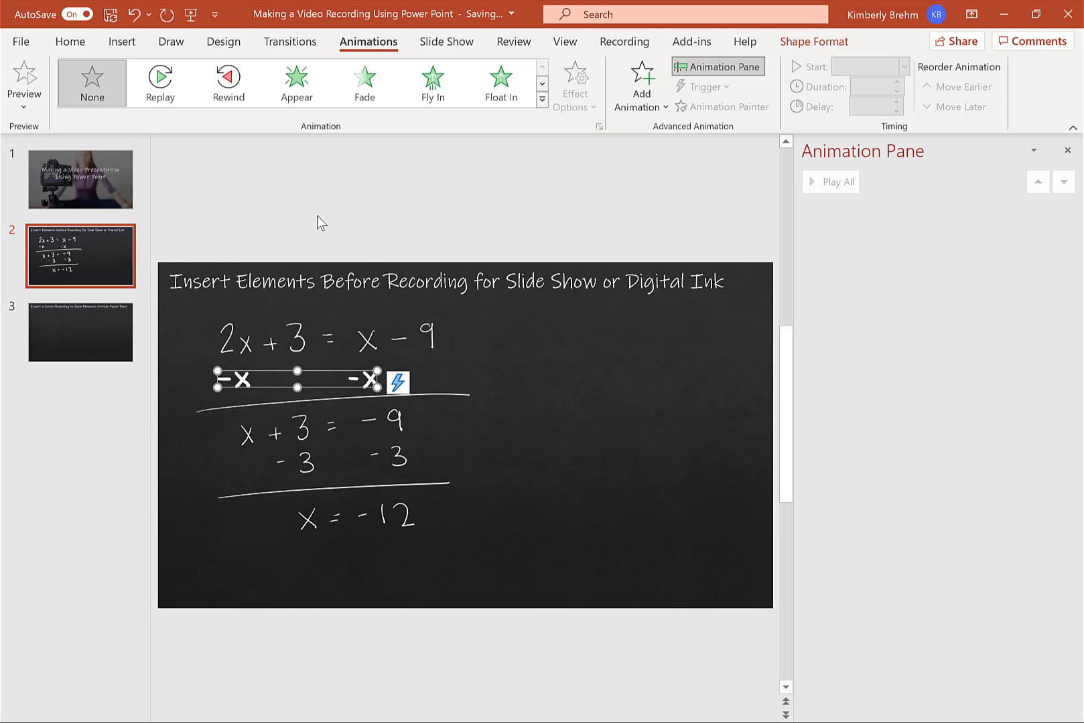
{"action": "left_click", "coordinate": [163, 84]}
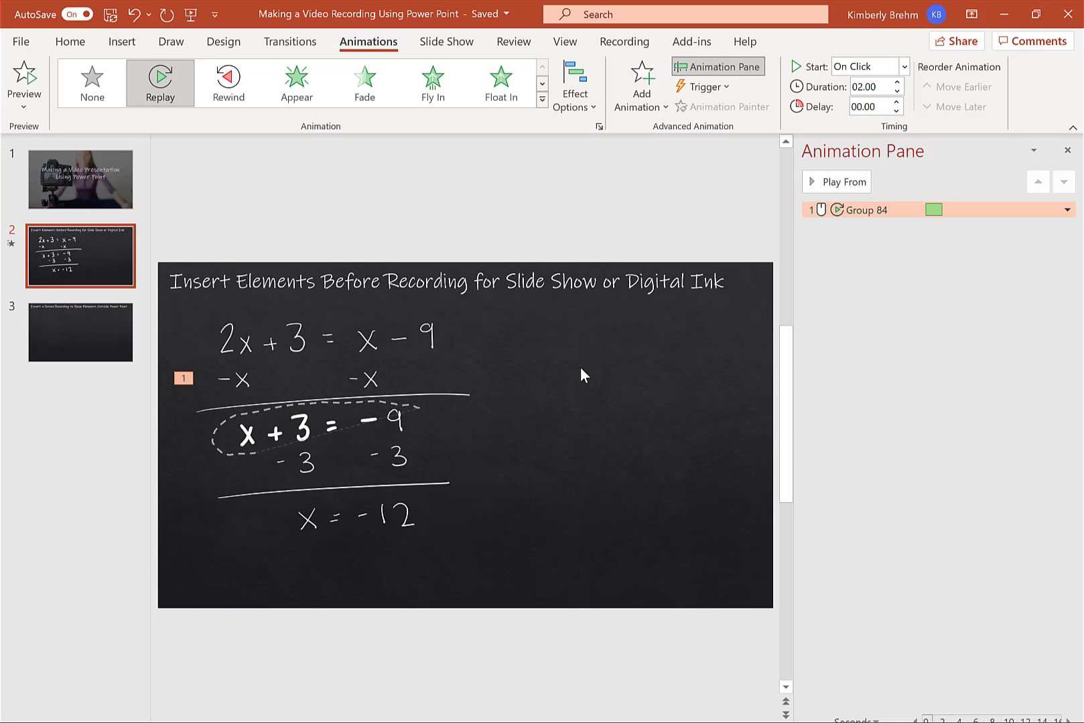
- Apply the Replay animation to the '-9' ink and the 'x + 3 =' ink
{"action": "left_click", "coordinate": [397, 416]}
{"action": "left_click", "coordinate": [416, 402]}
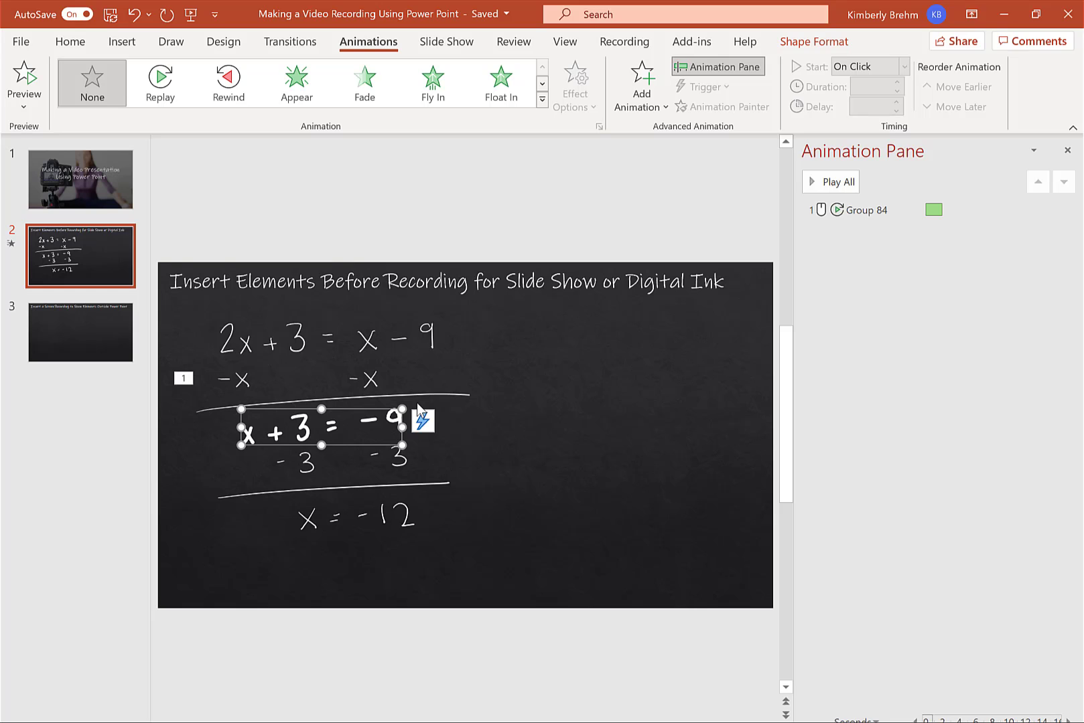
{"action": "left_click", "coordinate": [160, 84]}
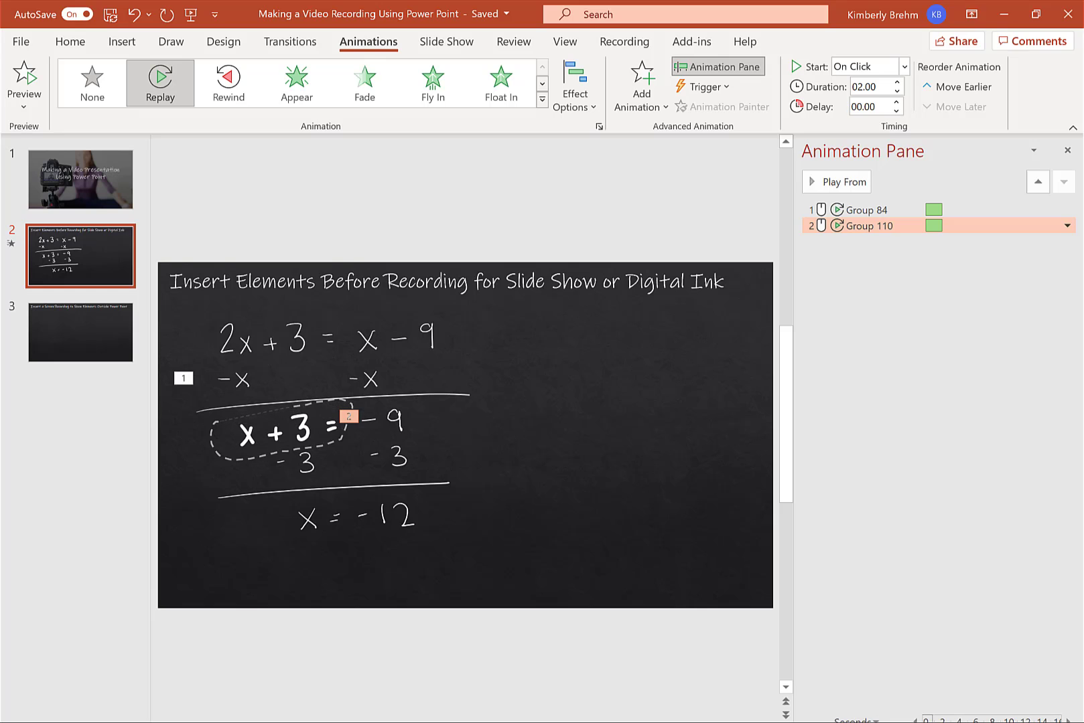
{"action": "left_click", "coordinate": [288, 430]}
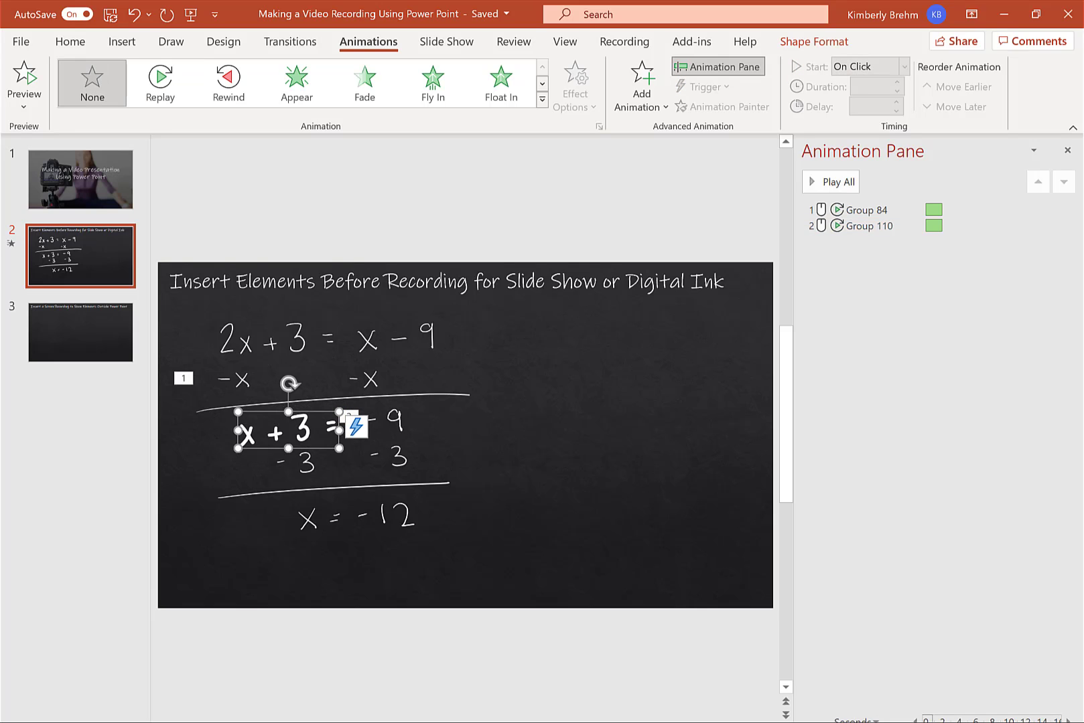
{"action": "left_click", "coordinate": [160, 83]}
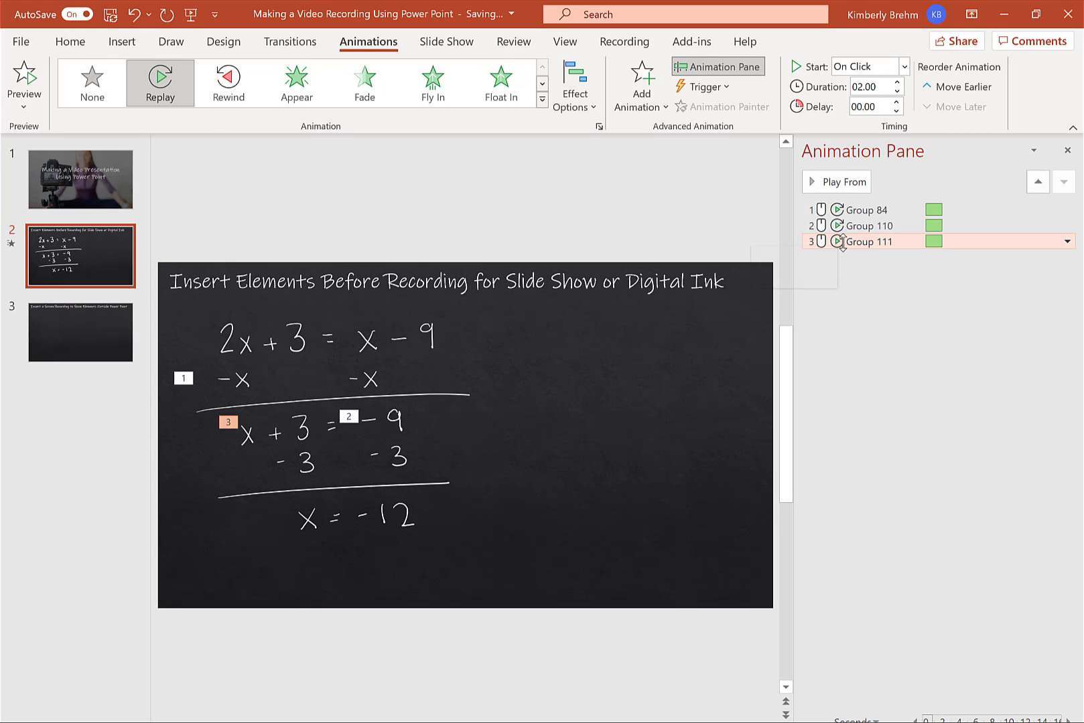
- Move 'x + 3 =' to second place and set '-9' to Start After Previous
{"action": "left_click_drag", "start_coordinate": [849, 229], "coordinate": [850, 228]}
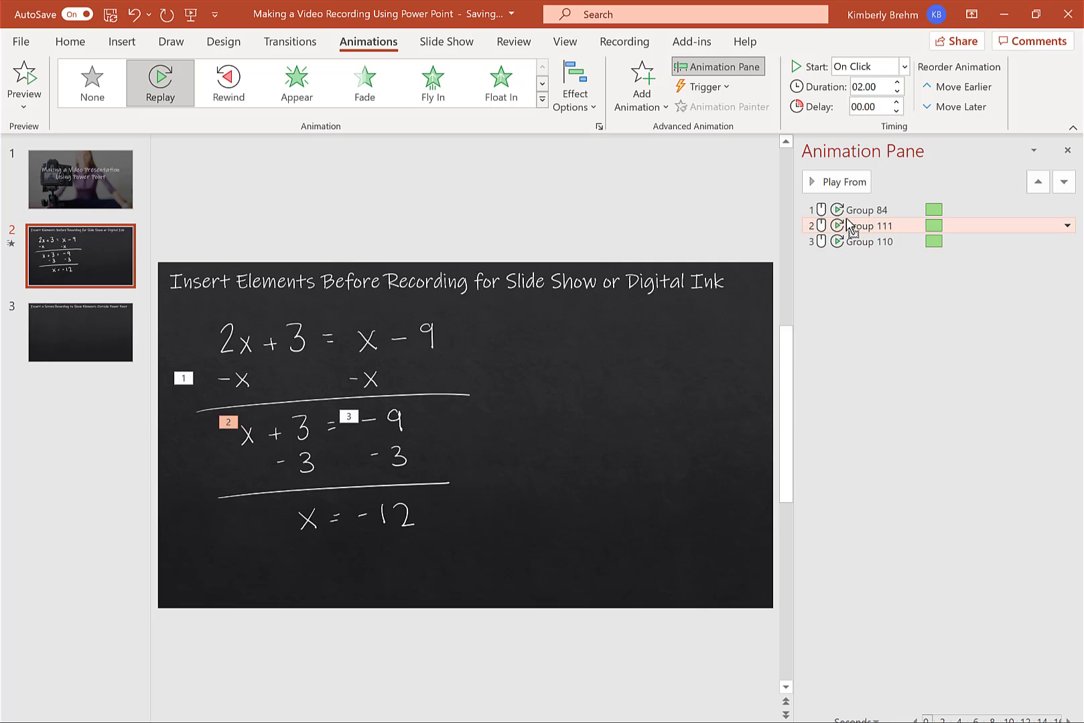
{"action": "left_click", "coordinate": [1063, 242]}
{"action": "left_click", "coordinate": [1066, 241]}
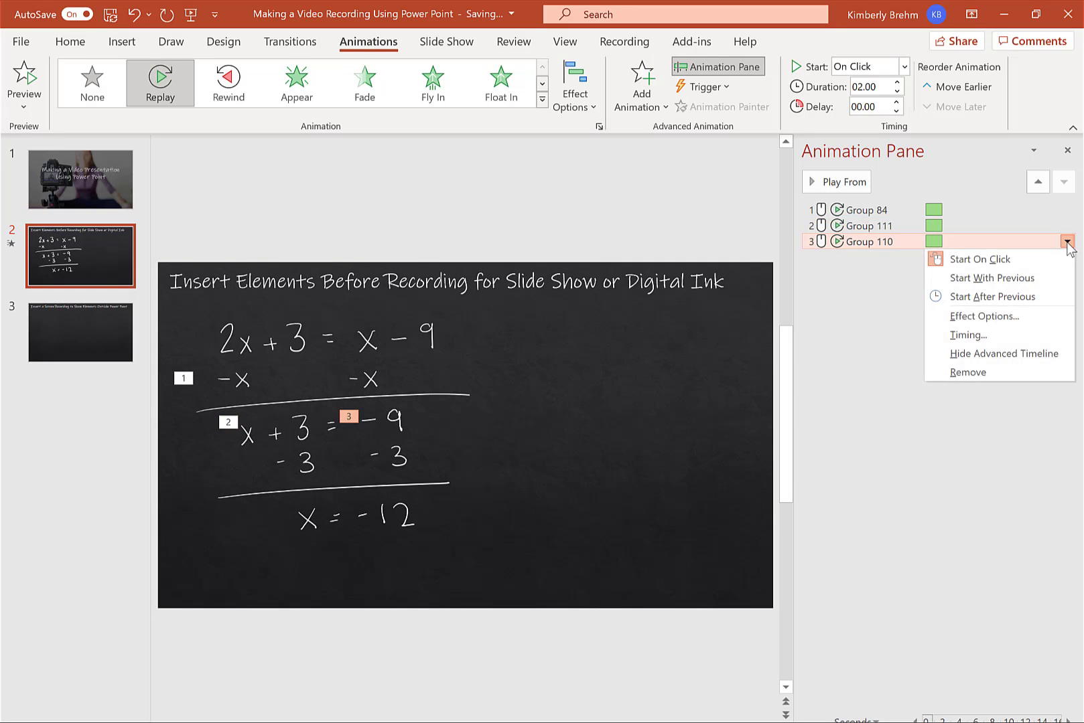
{"action": "left_click", "coordinate": [1019, 296]}
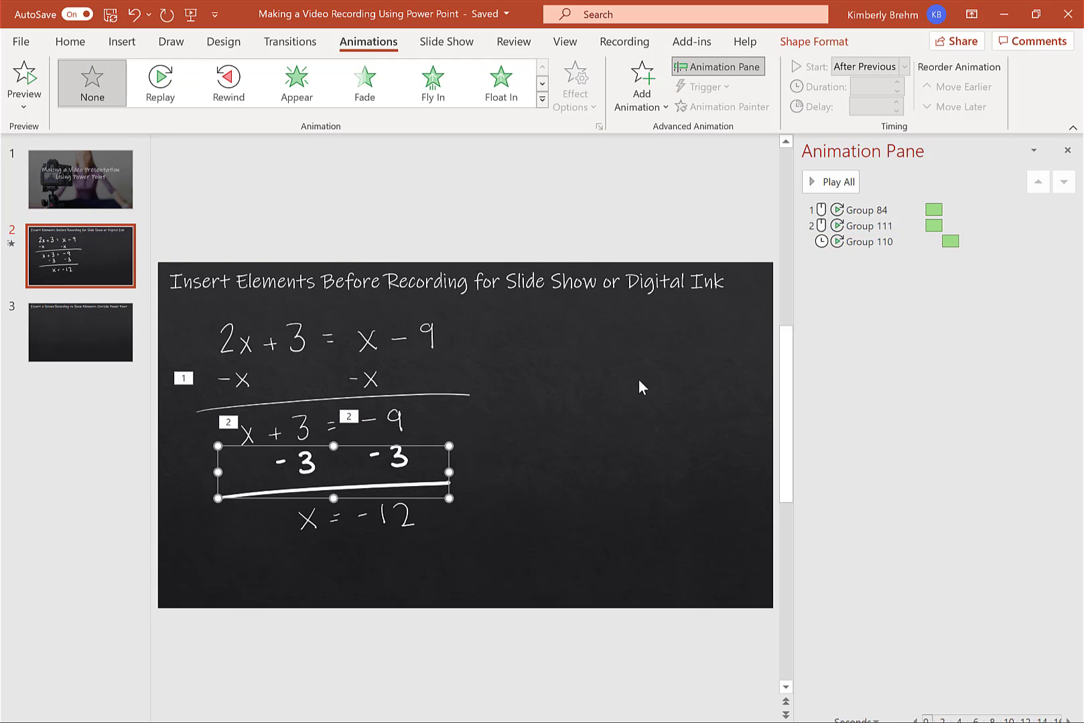
- Replay the lower underline and the -3 step, with the right -3 playing after the left
{"action": "left_click", "coordinate": [161, 83]}
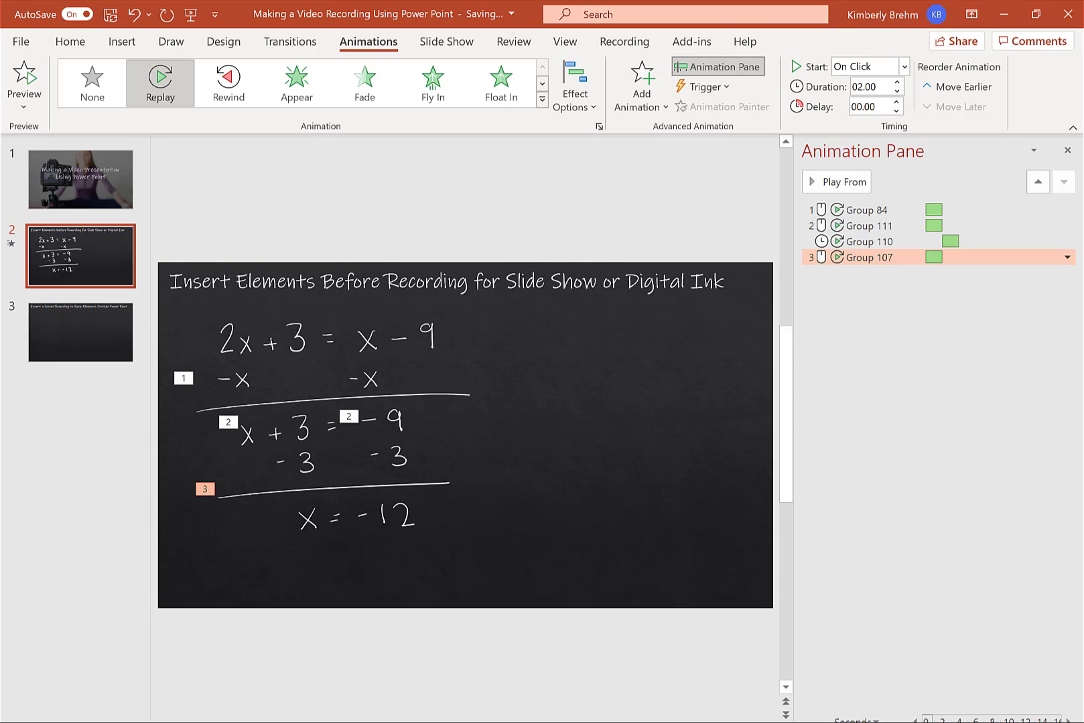
{"action": "key", "text": "Down"}
{"action": "key", "text": "Down"}
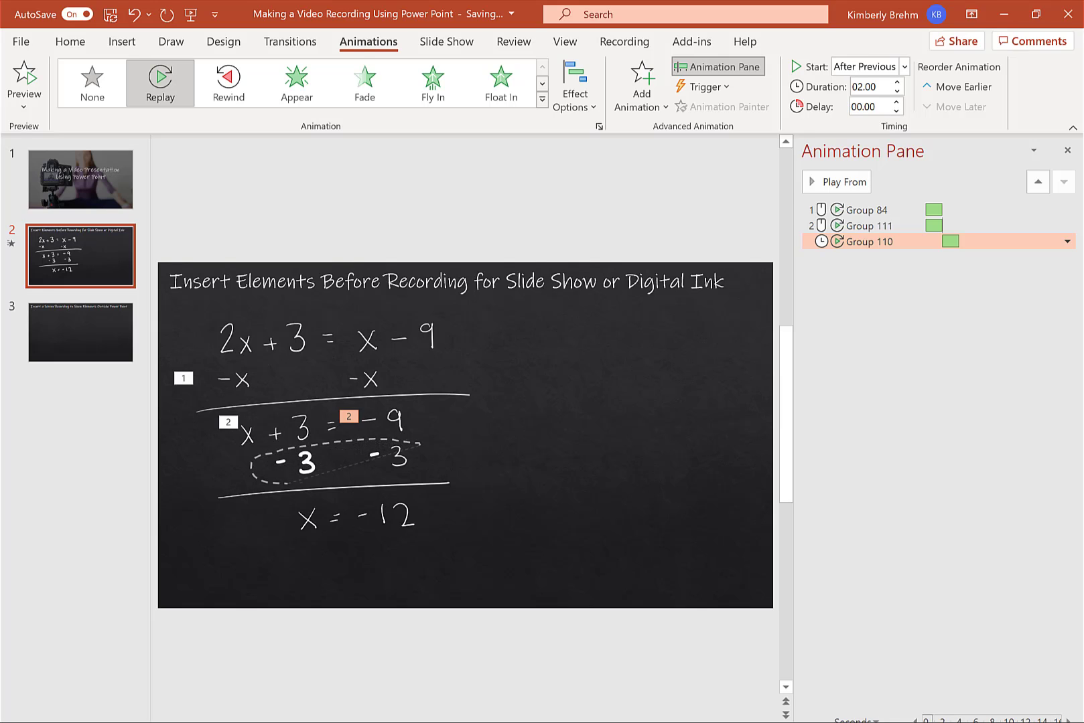
{"action": "left_click", "coordinate": [342, 460]}
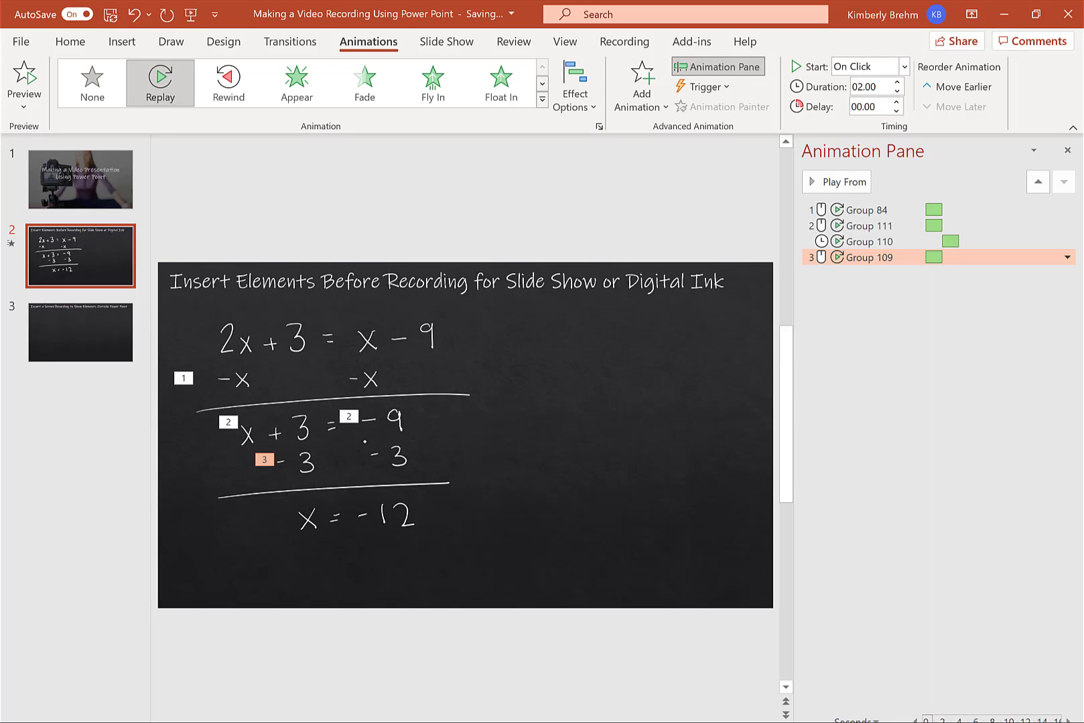
{"action": "left_click", "coordinate": [380, 456]}
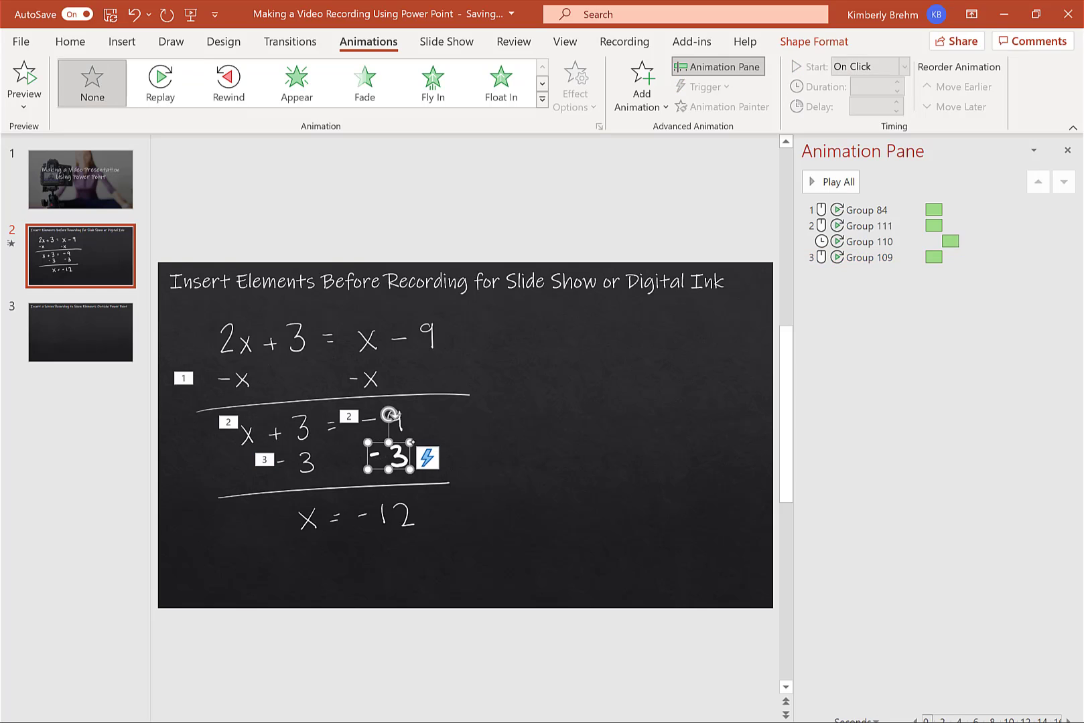
{"action": "left_click", "coordinate": [168, 82]}
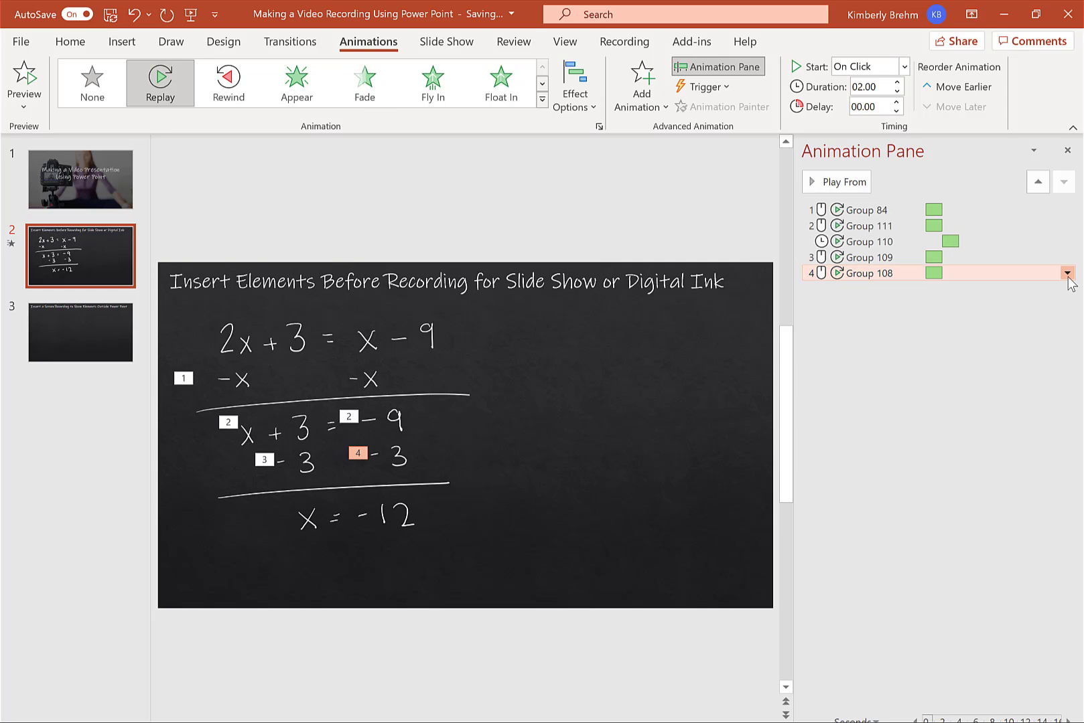
{"action": "left_click", "coordinate": [1067, 274]}
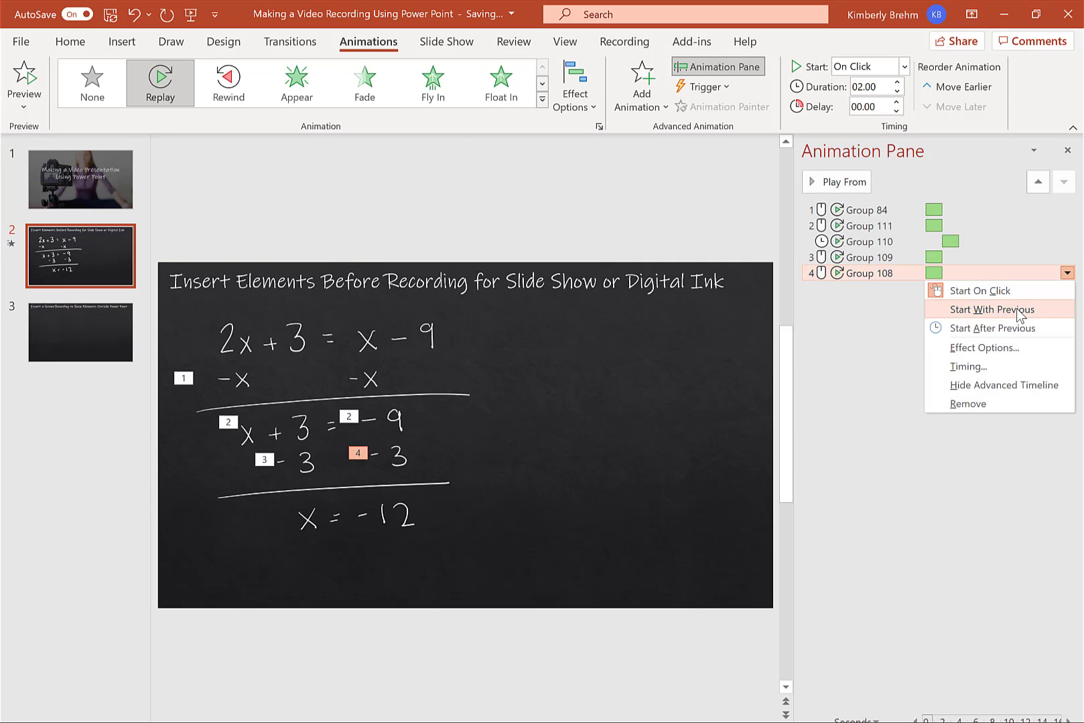
{"action": "left_click", "coordinate": [998, 329]}
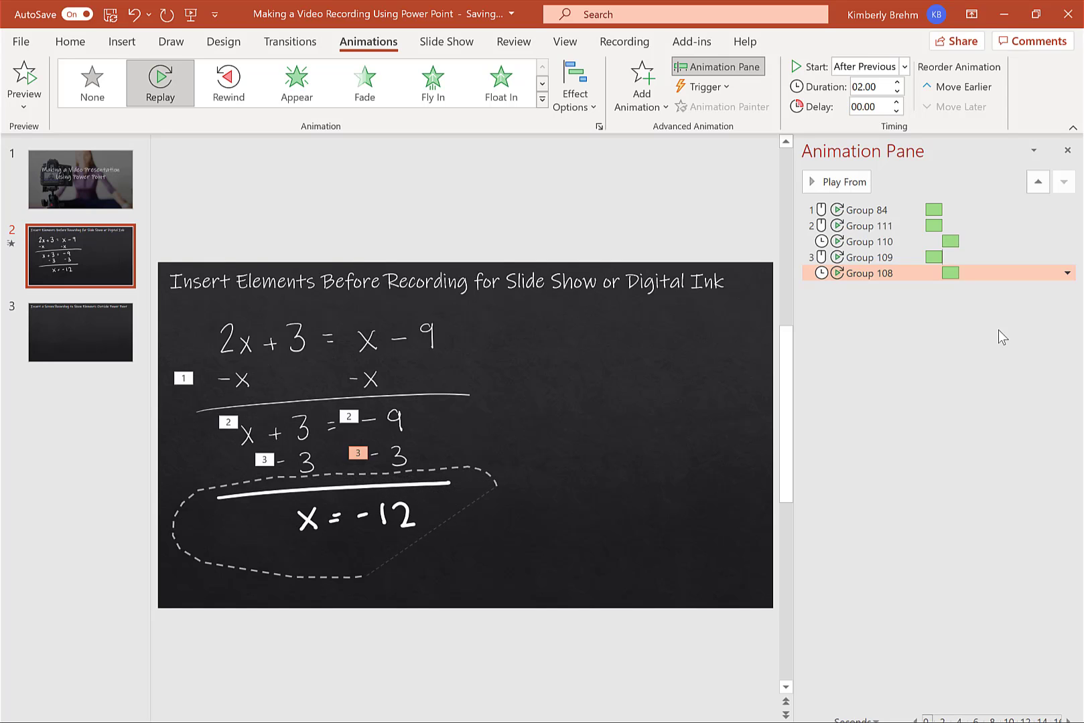
- Give the x = -12 line an on-click Replay animation and move to slide 3
{"action": "left_click", "coordinate": [335, 516]}
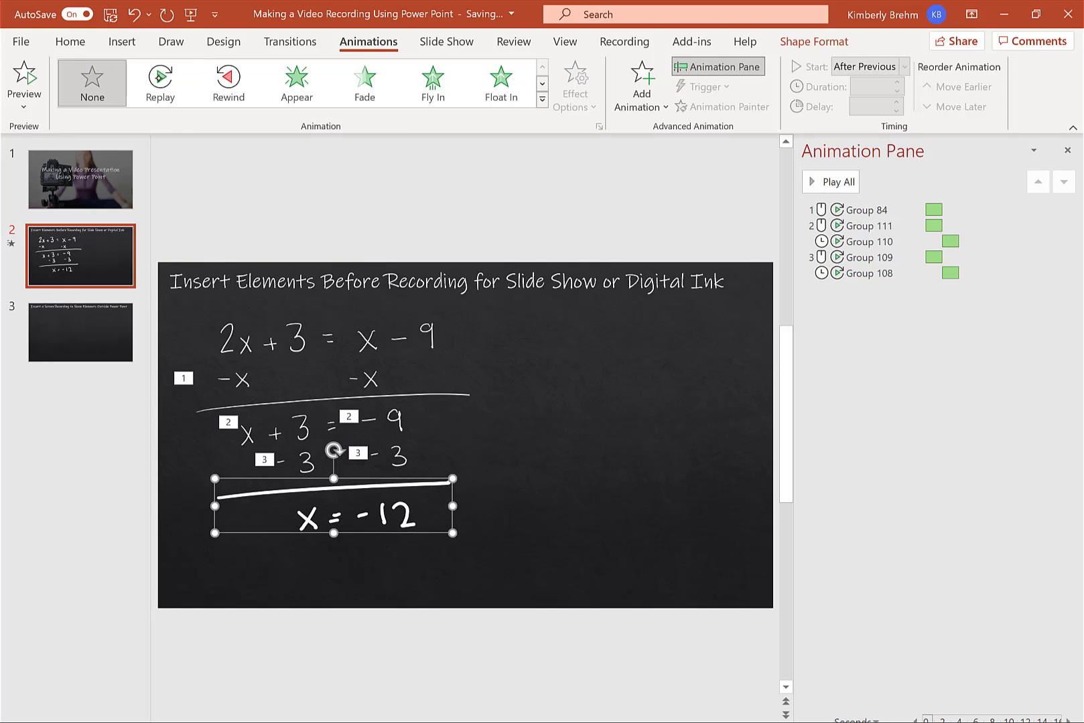
{"action": "left_click", "coordinate": [160, 83]}
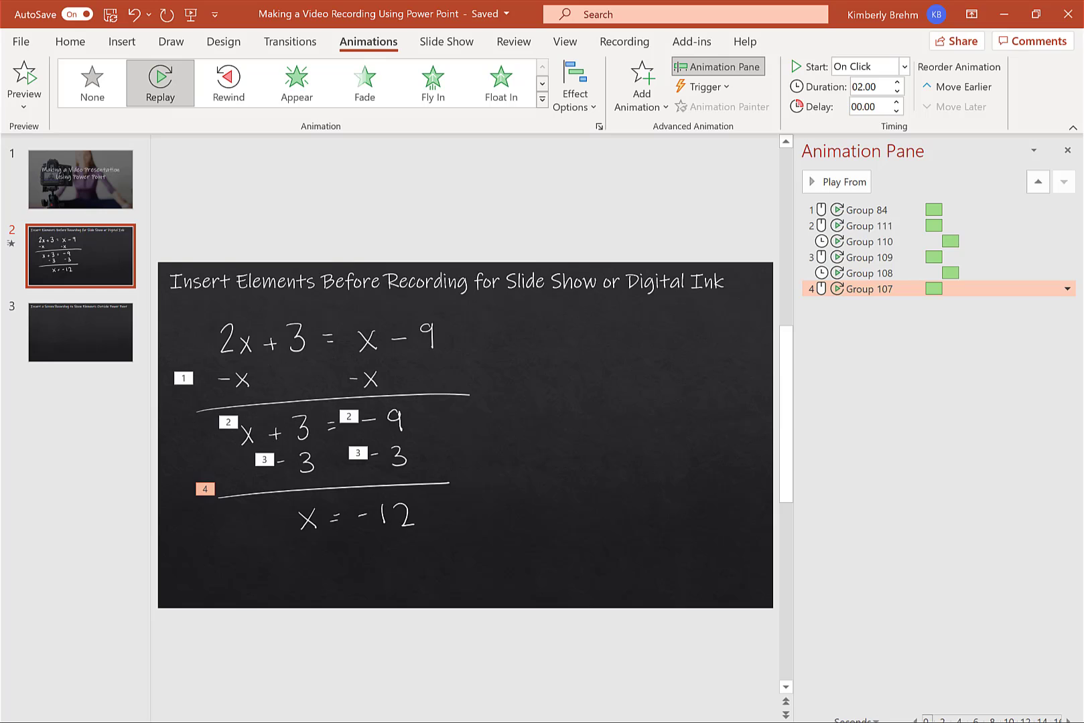
{"action": "left_click", "coordinate": [81, 332]}
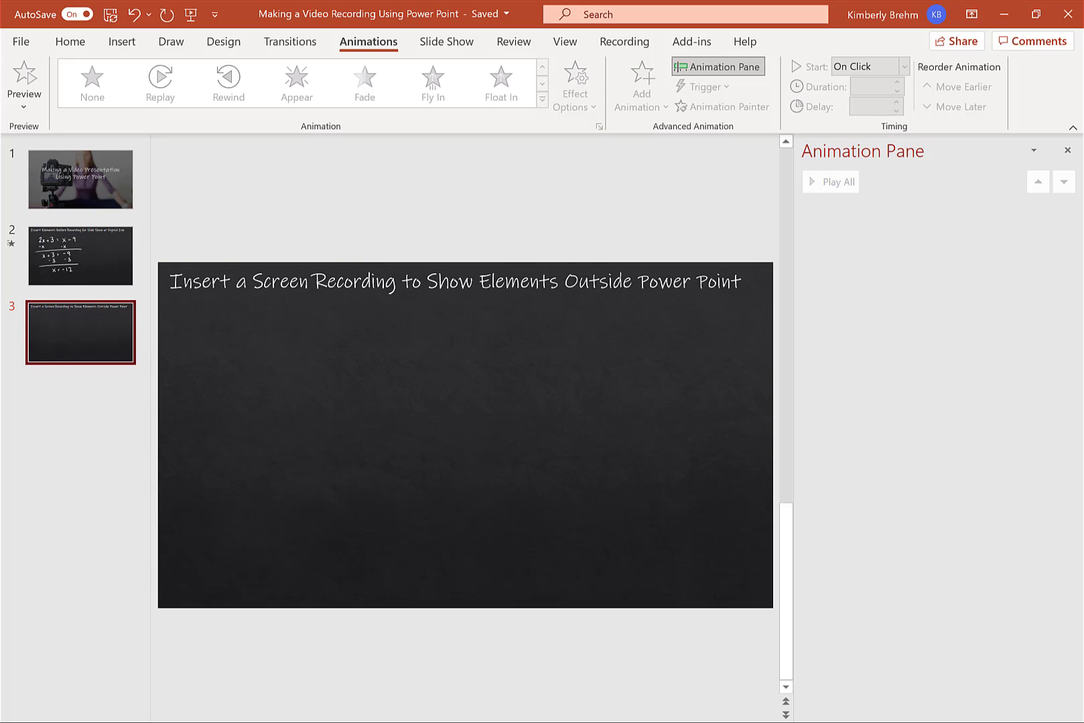
- Return to title slide 1, close the Animation Pane, and show the Recording tab
{"action": "left_click", "coordinate": [59, 158]}
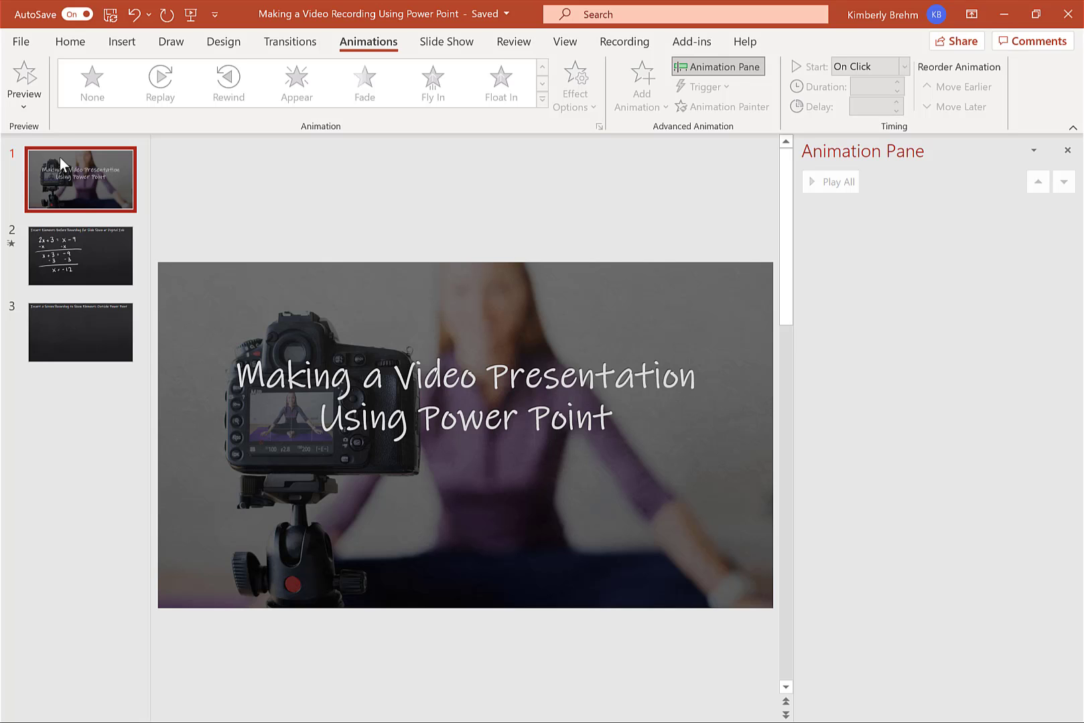
{"action": "left_click", "coordinate": [1068, 154]}
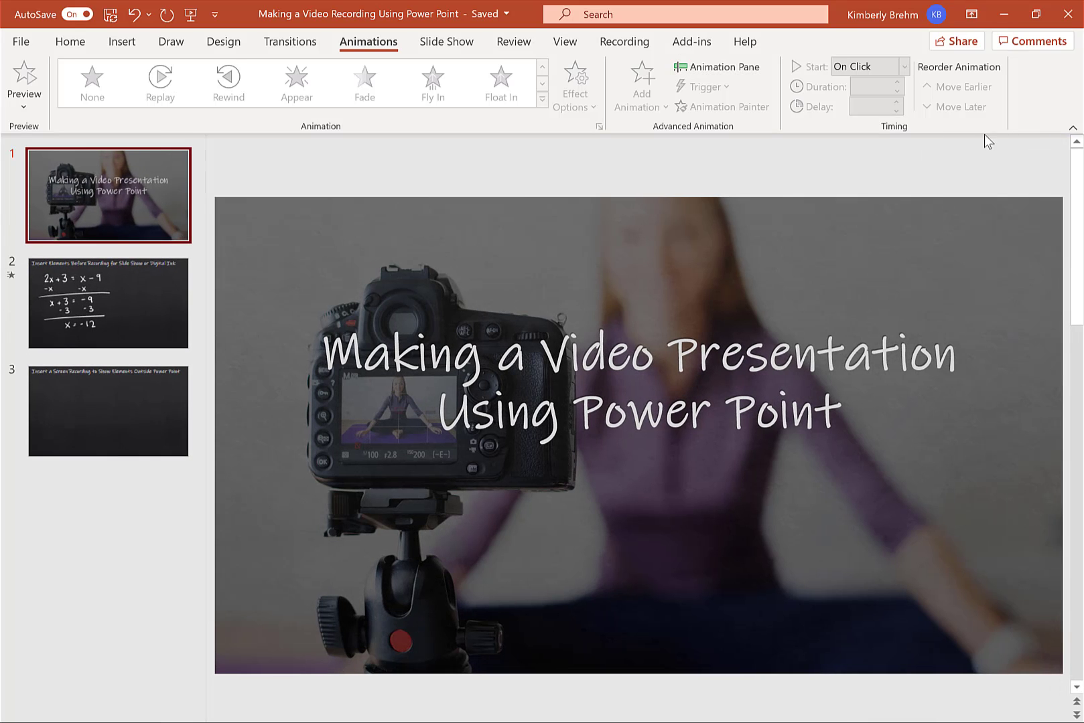
{"action": "left_click", "coordinate": [625, 42]}
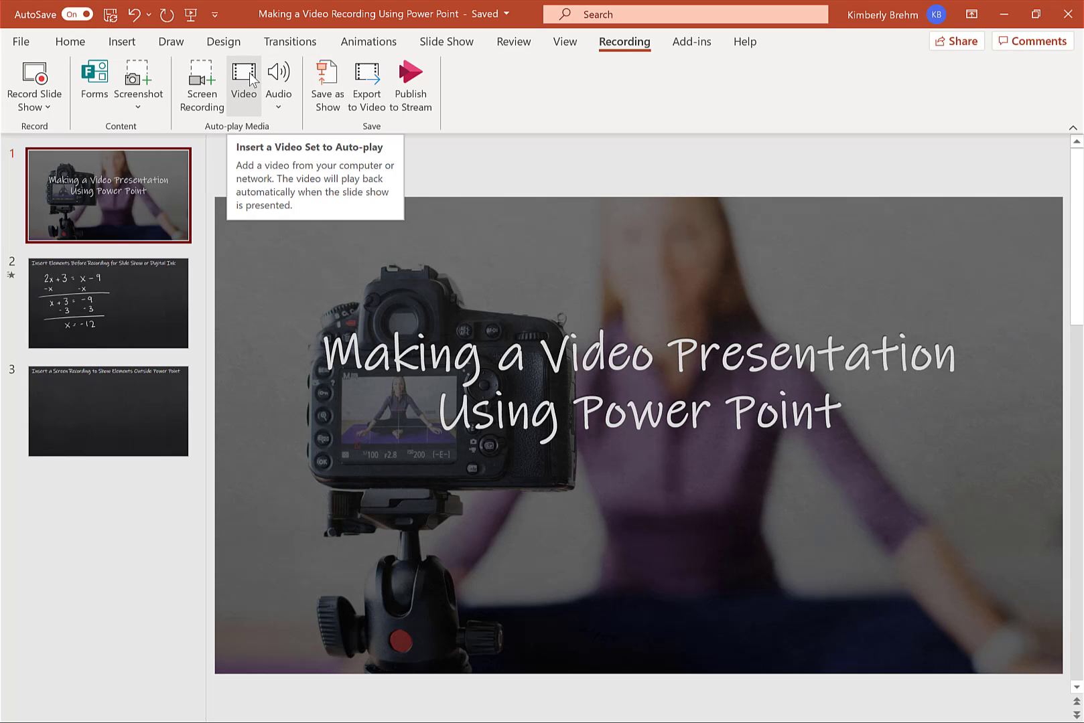
{"action": "left_click", "coordinate": [285, 91]}
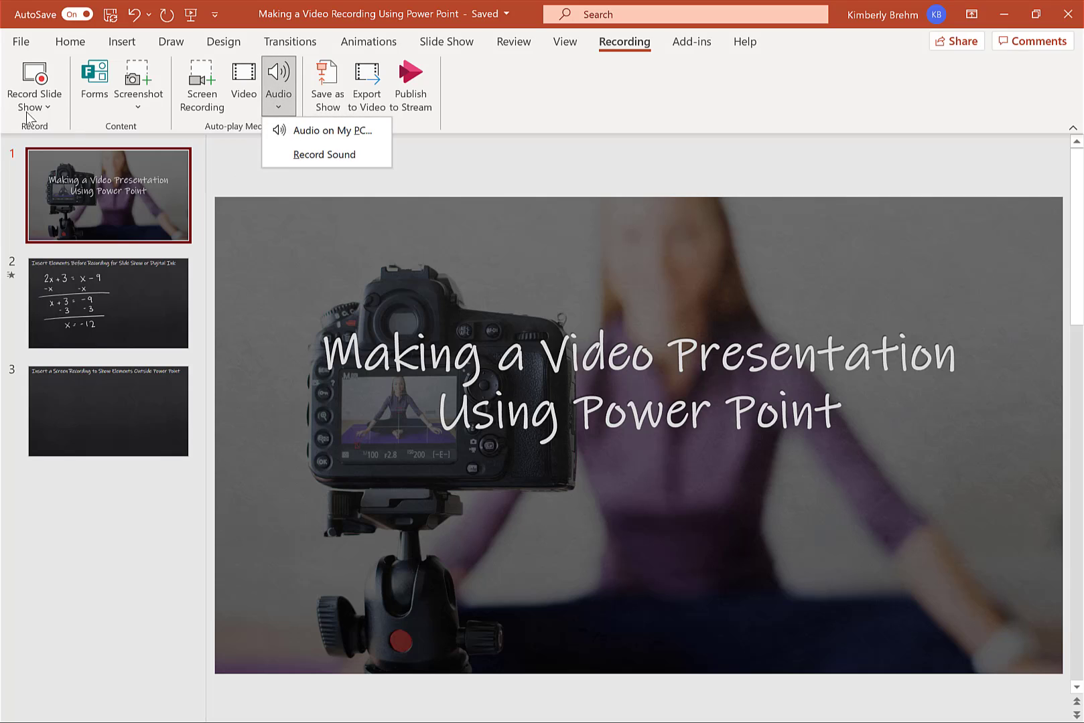
{"action": "left_click", "coordinate": [207, 151]}
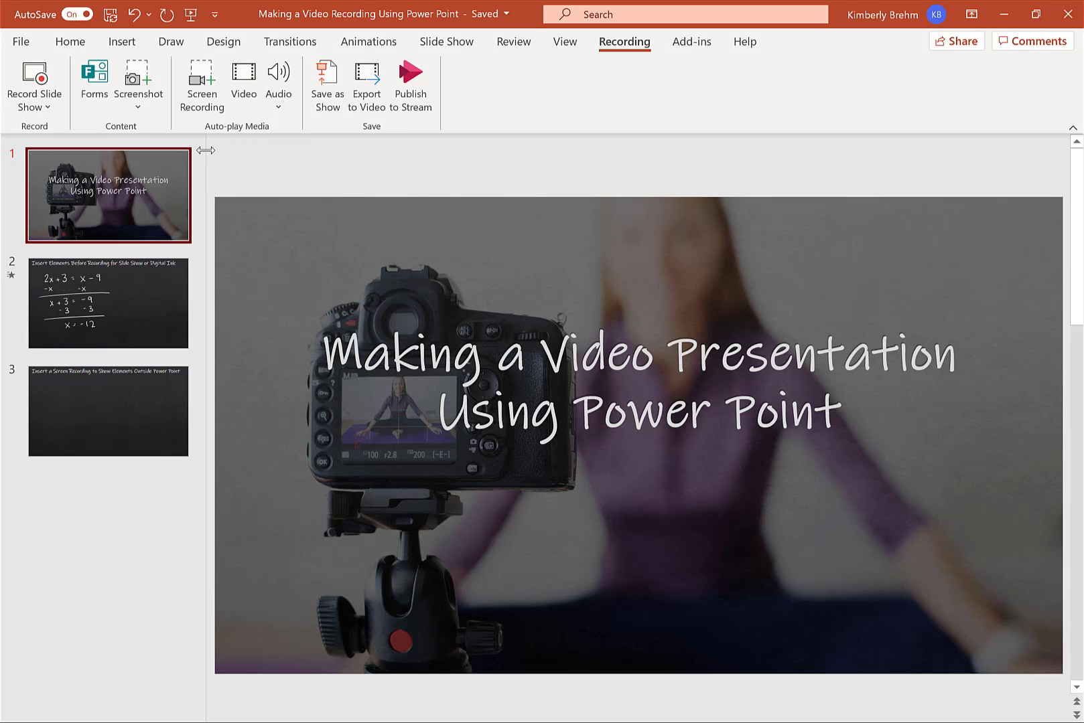
- Open the slide show recorder, check microphone and camera settings, and start recording with the camera off
{"action": "left_click", "coordinate": [24, 81]}
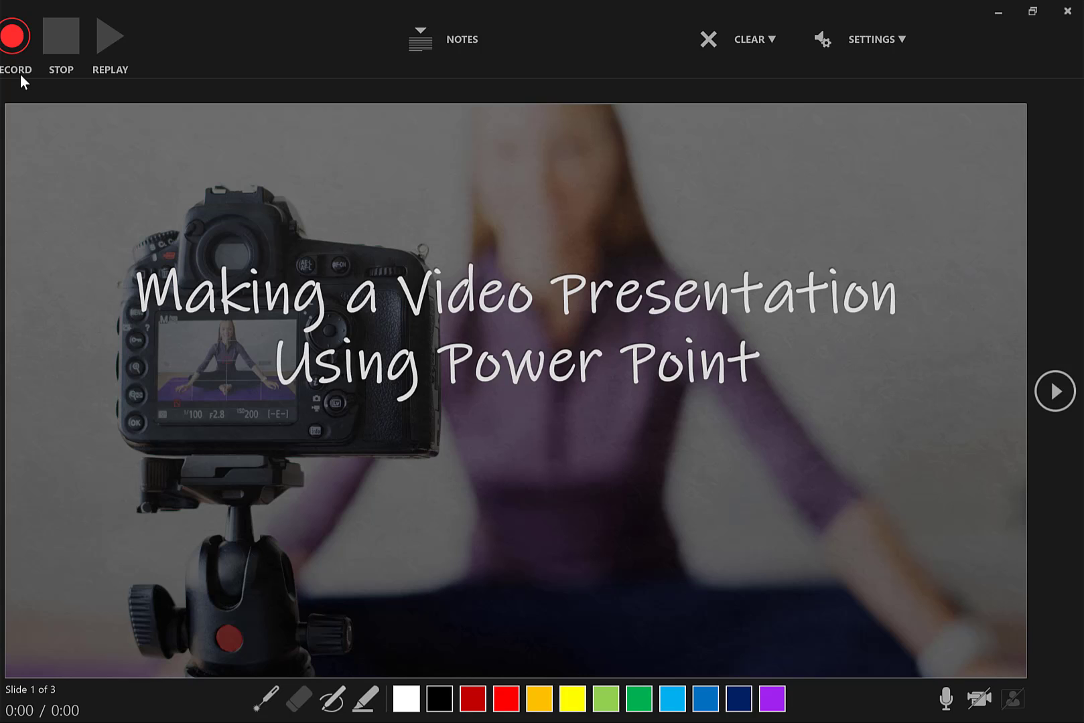
{"action": "left_click", "coordinate": [902, 39]}
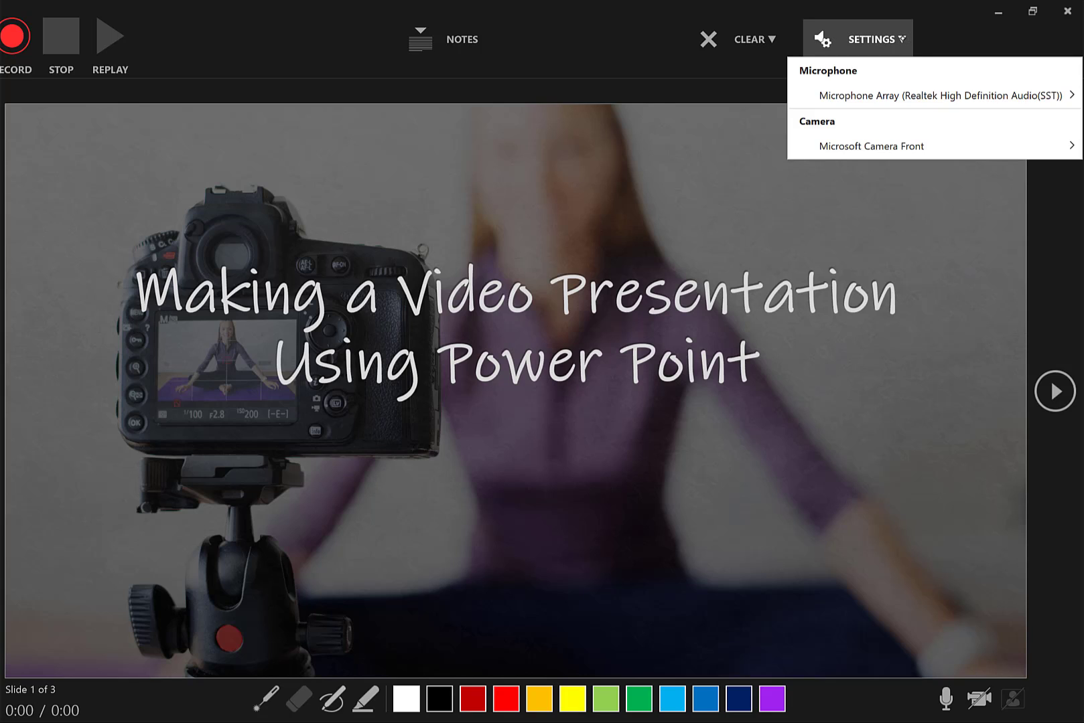
{"action": "mouse_move", "coordinate": [901, 147]}
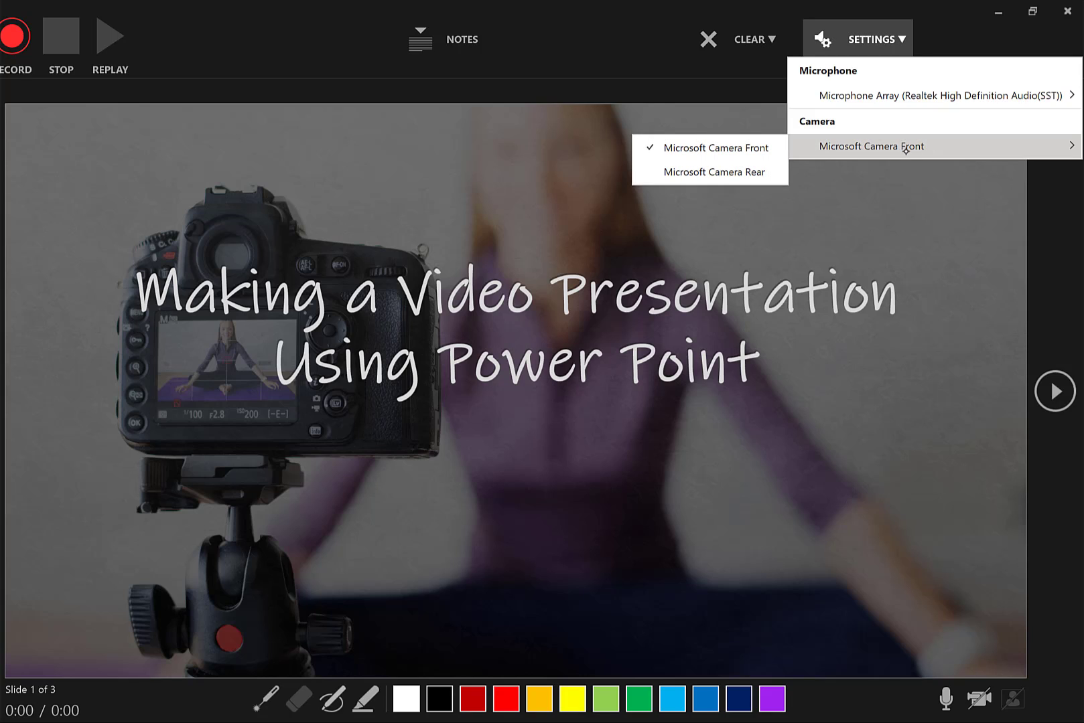
{"action": "mouse_move", "coordinate": [969, 97]}
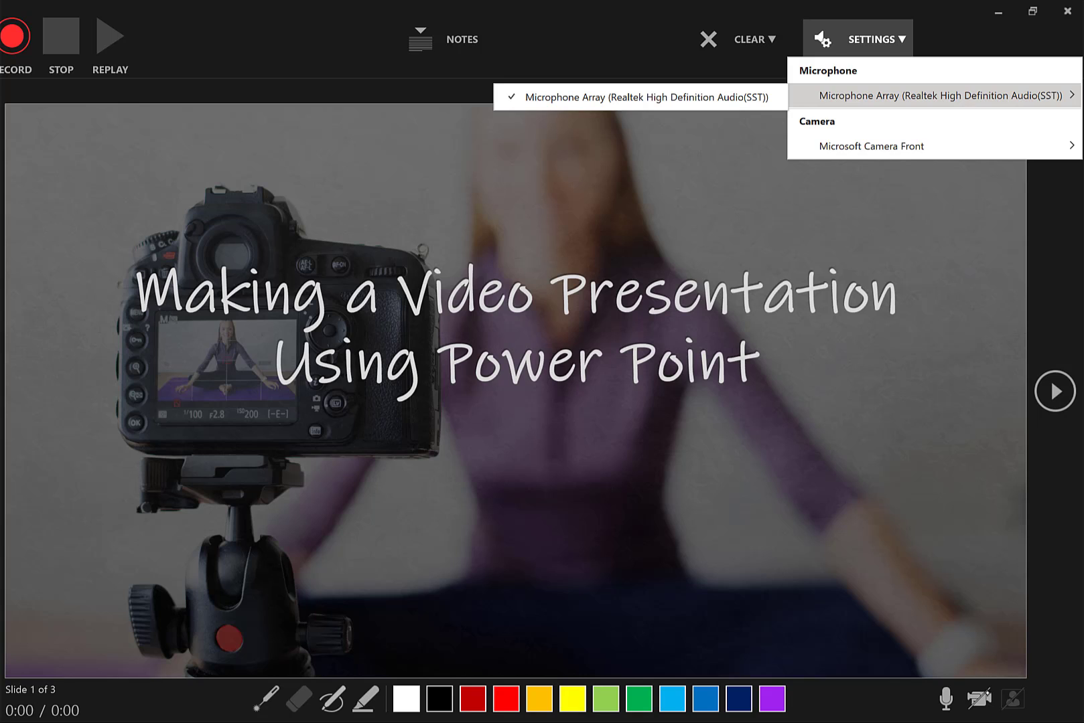
{"action": "left_click", "coordinate": [980, 698]}
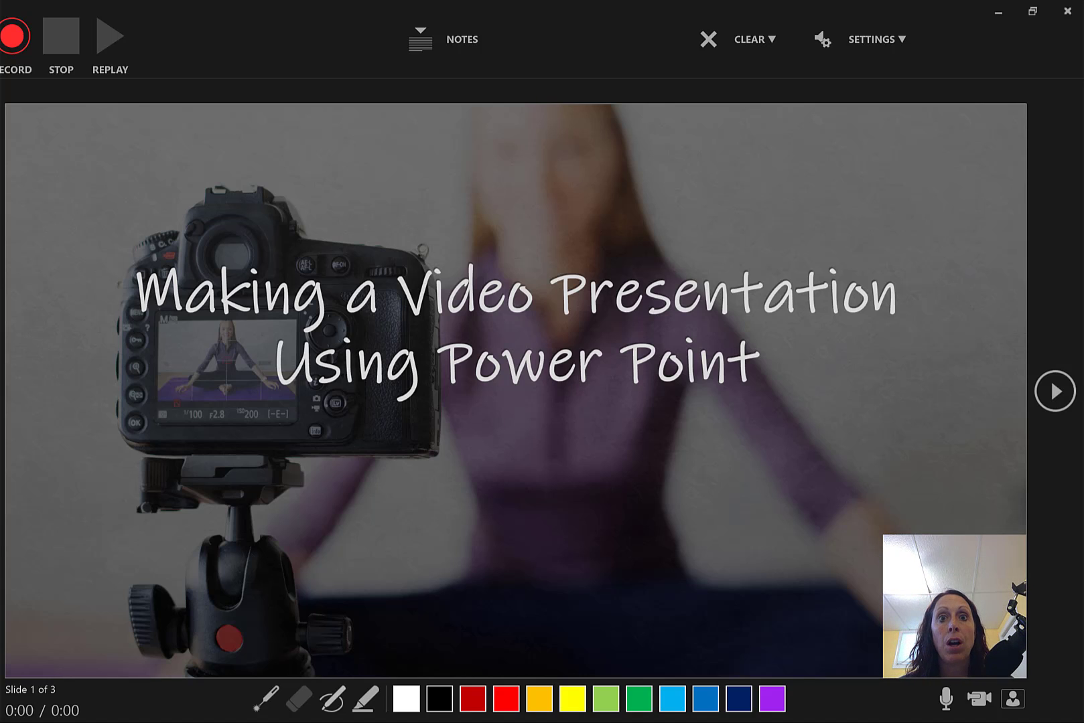
{"action": "left_click", "coordinate": [974, 700]}
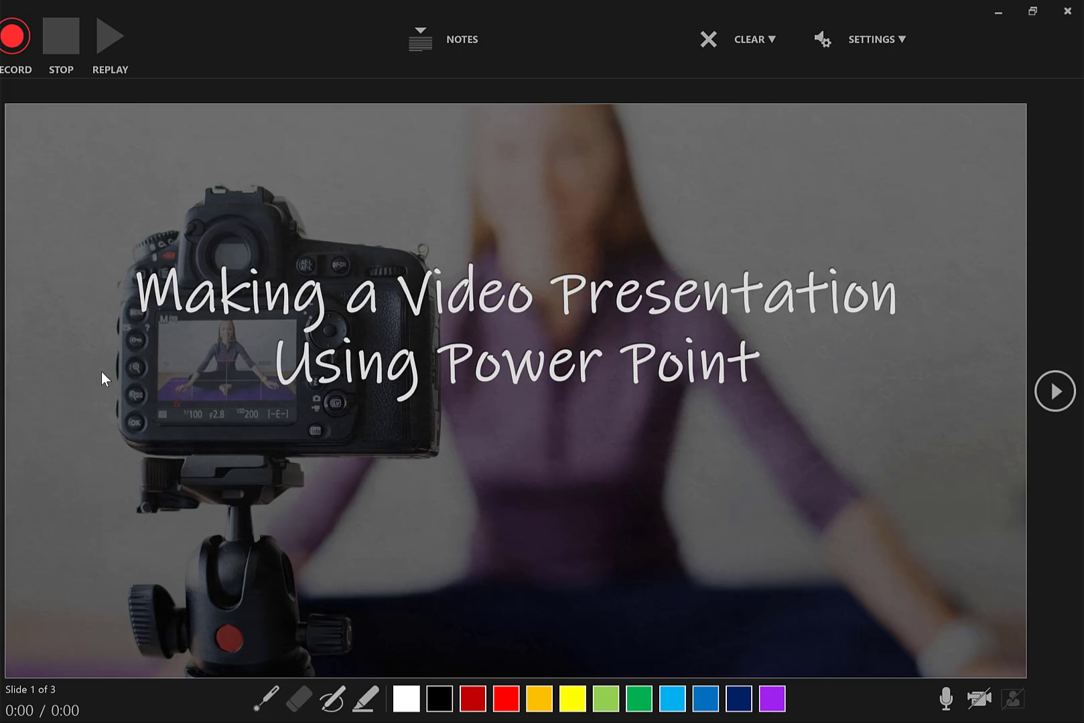
{"action": "left_click", "coordinate": [13, 36]}
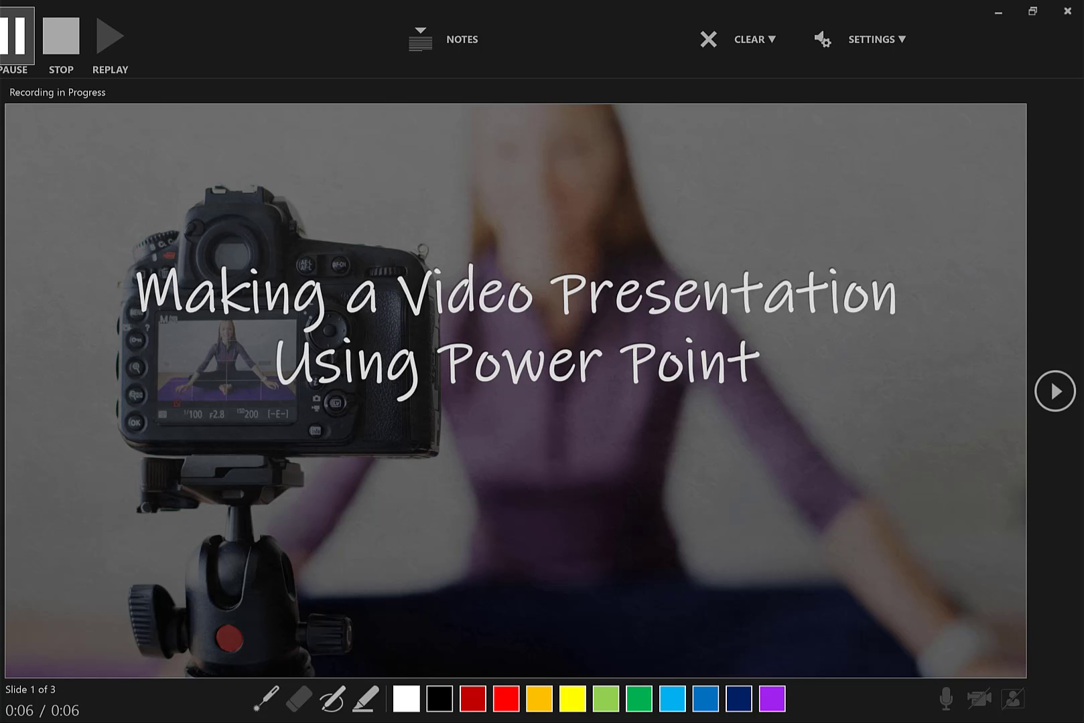
- Draw a light-green box around 'Video', stop the slide 1 recording, and advance to slide 2
{"action": "left_click", "coordinate": [606, 699]}
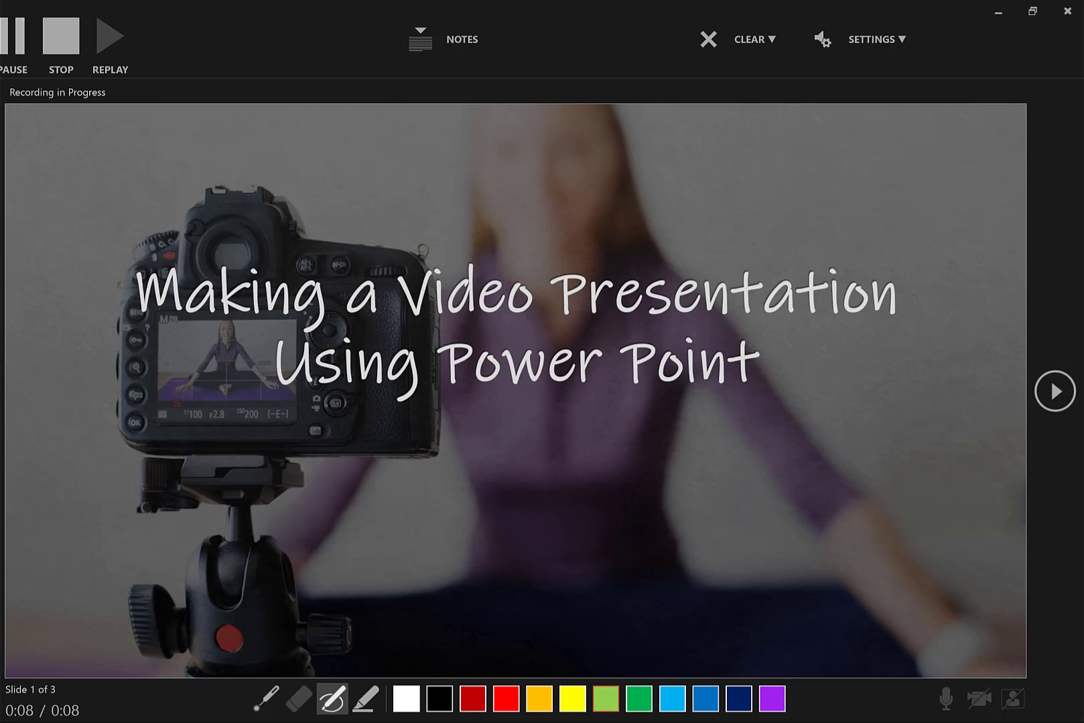
{"action": "mouse_move", "coordinate": [389, 329]}
{"action": "left_mouse_down"}
{"action": "mouse_move", "coordinate": [555, 262]}
{"action": "mouse_move", "coordinate": [404, 240]}
{"action": "mouse_move", "coordinate": [389, 338]}
{"action": "left_mouse_up"}
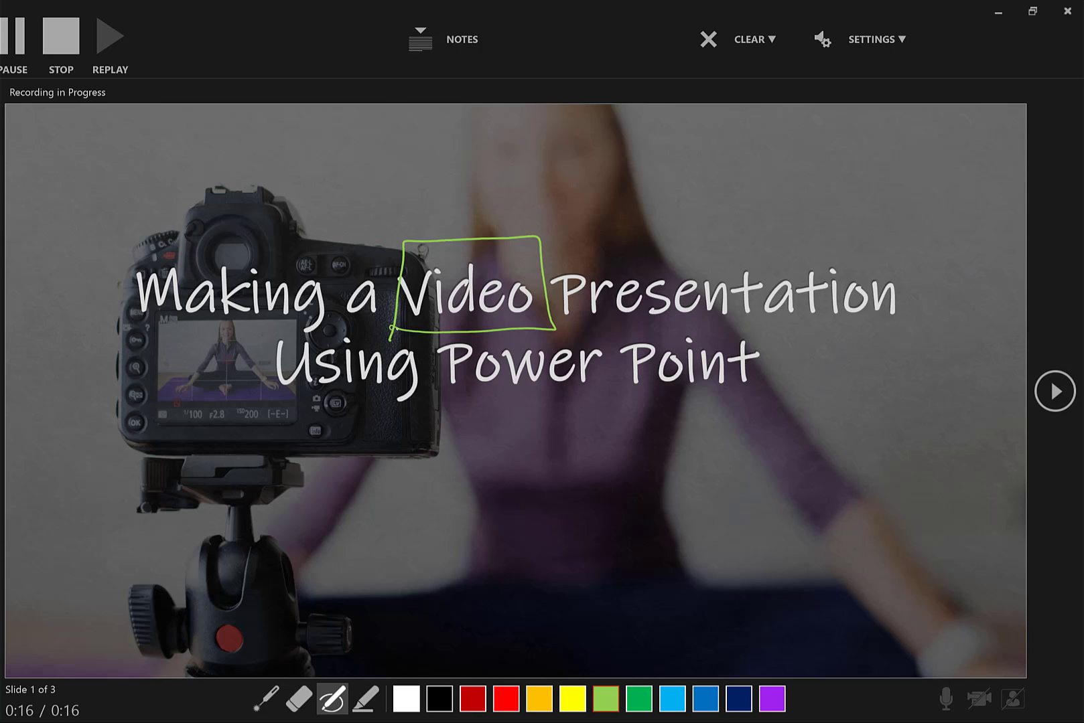
{"action": "left_click", "coordinate": [65, 37]}
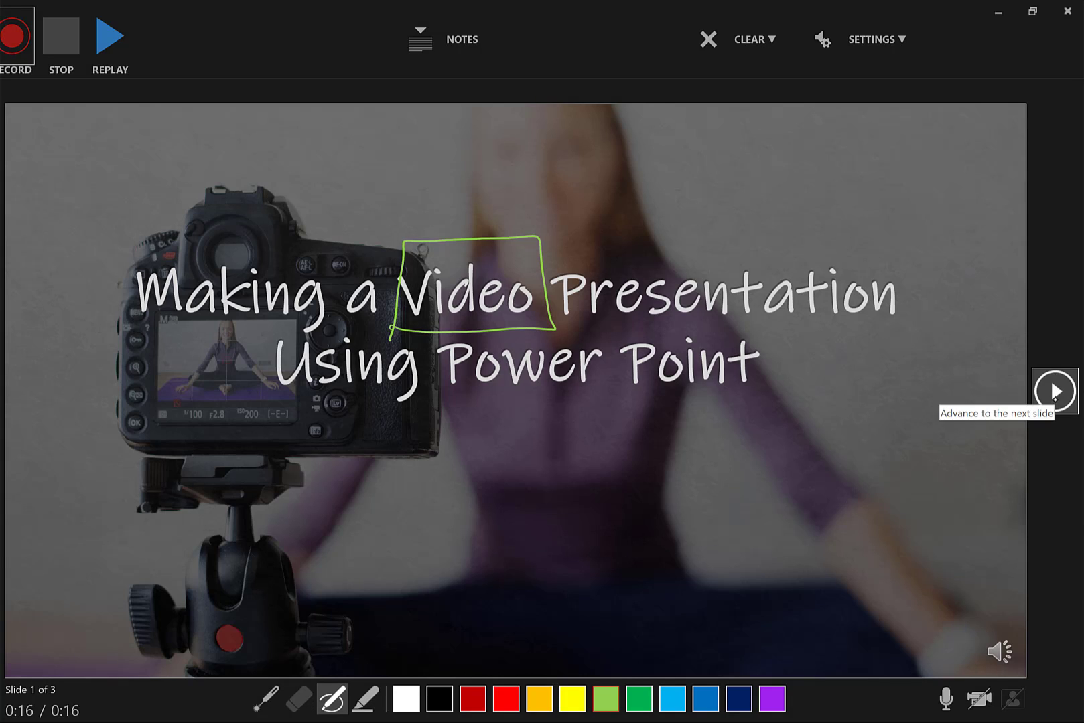
{"action": "left_click", "coordinate": [1056, 391]}
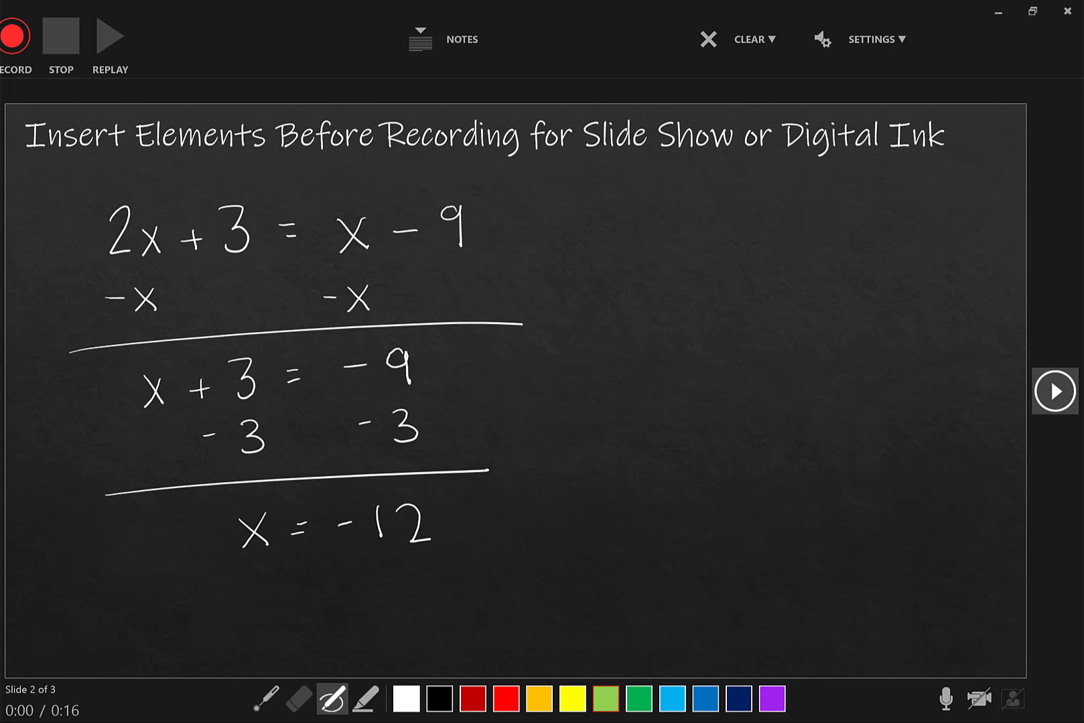
- Start recording slide 2 with R and reveal the '-x -x' subtraction step
{"action": "key", "text": "r"}
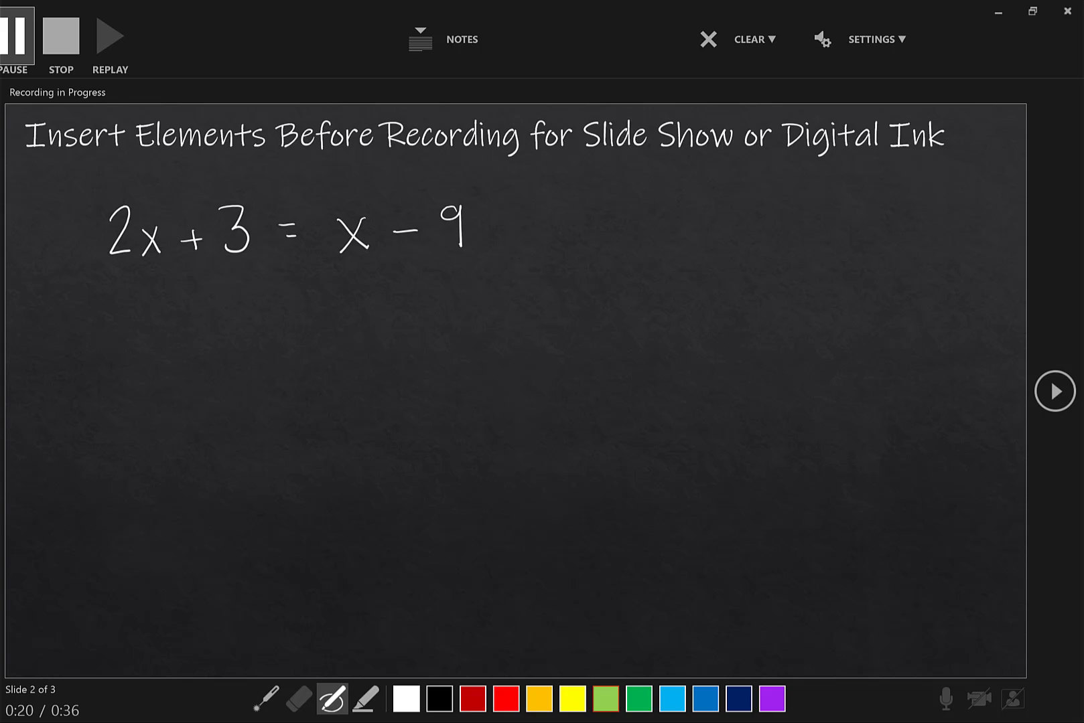
{"action": "left_click_drag", "start_coordinate": [106, 297], "coordinate": [125, 297]}
{"action": "left_click_drag", "start_coordinate": [135, 287], "coordinate": [156, 310]}
{"action": "left_click_drag", "start_coordinate": [325, 296], "coordinate": [336, 296]}
{"action": "left_click_drag", "start_coordinate": [348, 284], "coordinate": [368, 312]}
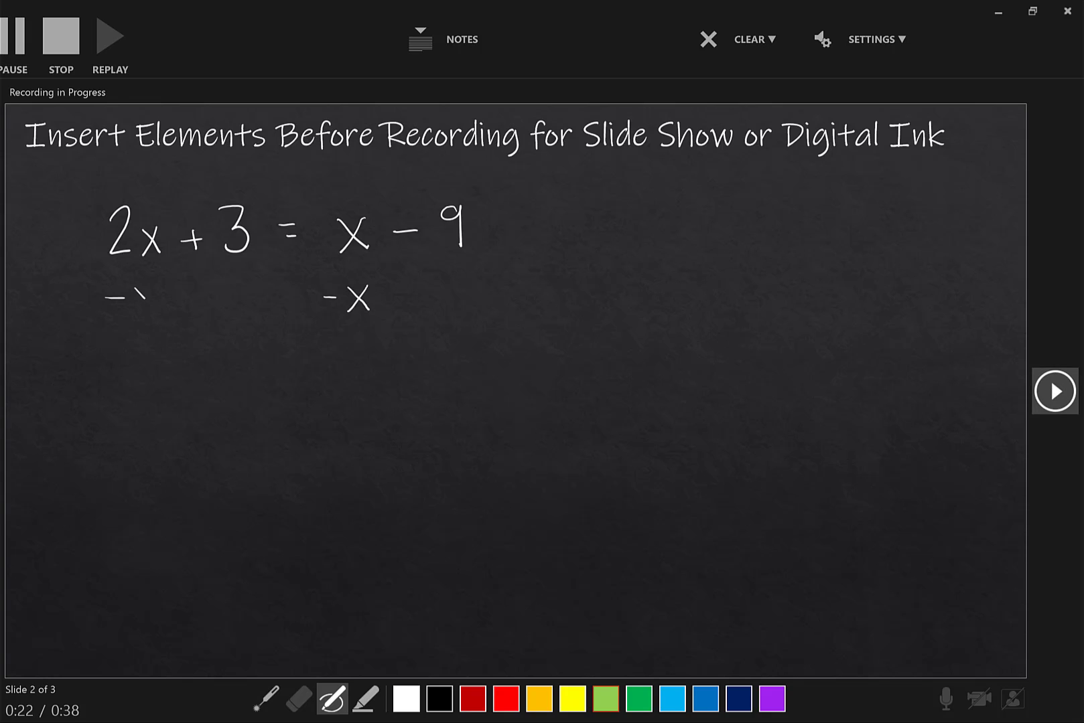
{"action": "left_click_drag", "start_coordinate": [156, 287], "coordinate": [135, 311]}
{"action": "left_click_drag", "start_coordinate": [69, 352], "coordinate": [523, 324]}
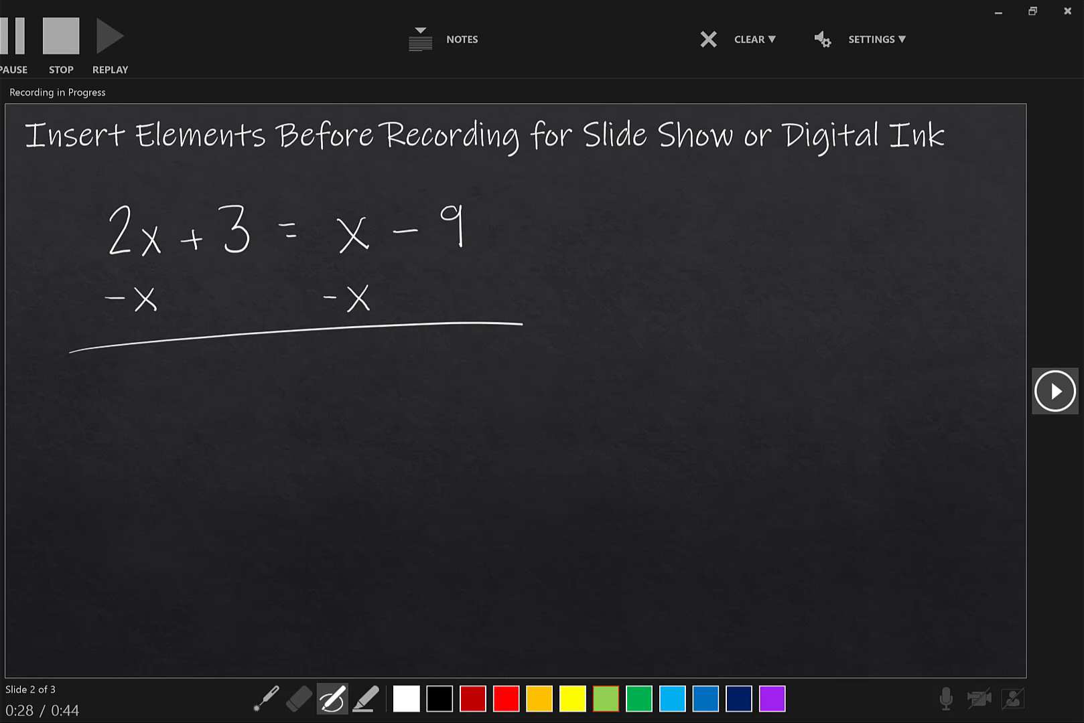
- Reveal the 'x + 3 = -9' line of the solution
{"action": "left_click_drag", "start_coordinate": [146, 375], "coordinate": [162, 404]}
{"action": "mouse_move", "coordinate": [161, 379]}
{"action": "left_mouse_down"}
{"action": "mouse_move", "coordinate": [145, 406]}
{"action": "mouse_move", "coordinate": [210, 388]}
{"action": "left_mouse_up"}
{"action": "left_click_drag", "start_coordinate": [201, 379], "coordinate": [201, 400]}
{"action": "mouse_move", "coordinate": [228, 361]}
{"action": "left_mouse_down"}
{"action": "mouse_move", "coordinate": [247, 358]}
{"action": "mouse_move", "coordinate": [249, 395]}
{"action": "mouse_move", "coordinate": [236, 399]}
{"action": "left_mouse_up"}
{"action": "left_click_drag", "start_coordinate": [287, 370], "coordinate": [298, 368]}
{"action": "left_click_drag", "start_coordinate": [290, 381], "coordinate": [299, 379]}
{"action": "left_click_drag", "start_coordinate": [344, 367], "coordinate": [364, 366]}
{"action": "mouse_move", "coordinate": [404, 348]}
{"action": "left_mouse_down"}
{"action": "mouse_move", "coordinate": [389, 353]}
{"action": "mouse_move", "coordinate": [409, 383]}
{"action": "left_mouse_up"}
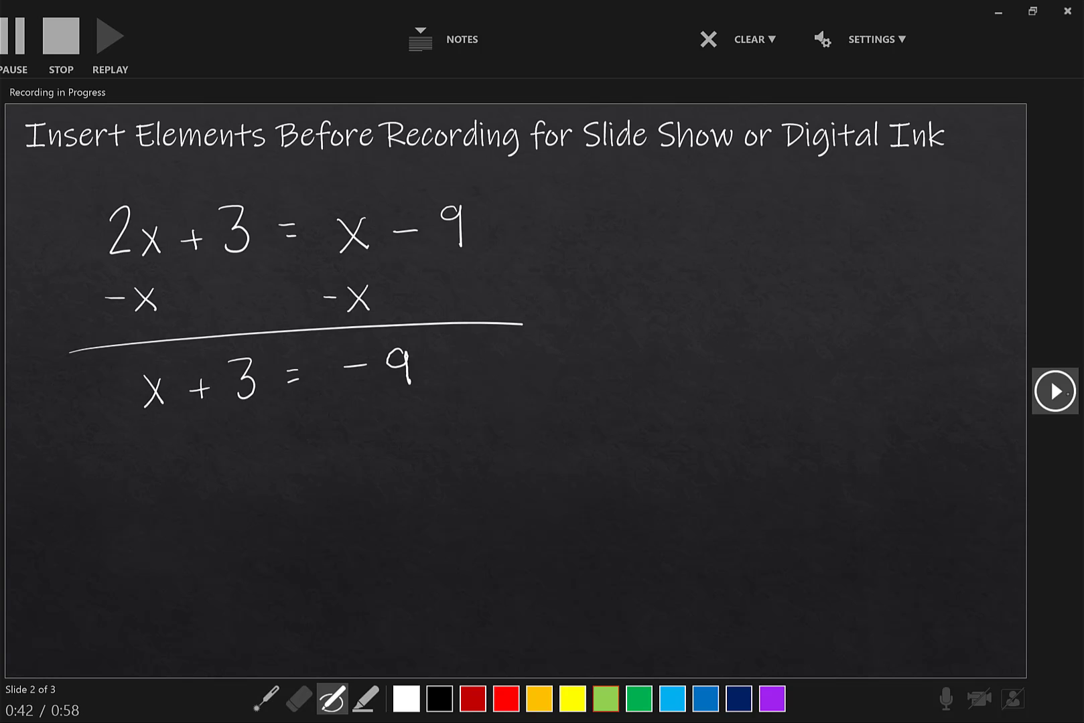
- Reveal the subtract-3 step, the final underline and the answer x = -12
{"action": "mouse_move", "coordinate": [247, 420]}
{"action": "left_mouse_down"}
{"action": "mouse_move", "coordinate": [262, 445]}
{"action": "mouse_move", "coordinate": [243, 453]}
{"action": "left_mouse_up"}
{"action": "left_click_drag", "start_coordinate": [402, 411], "coordinate": [394, 443]}
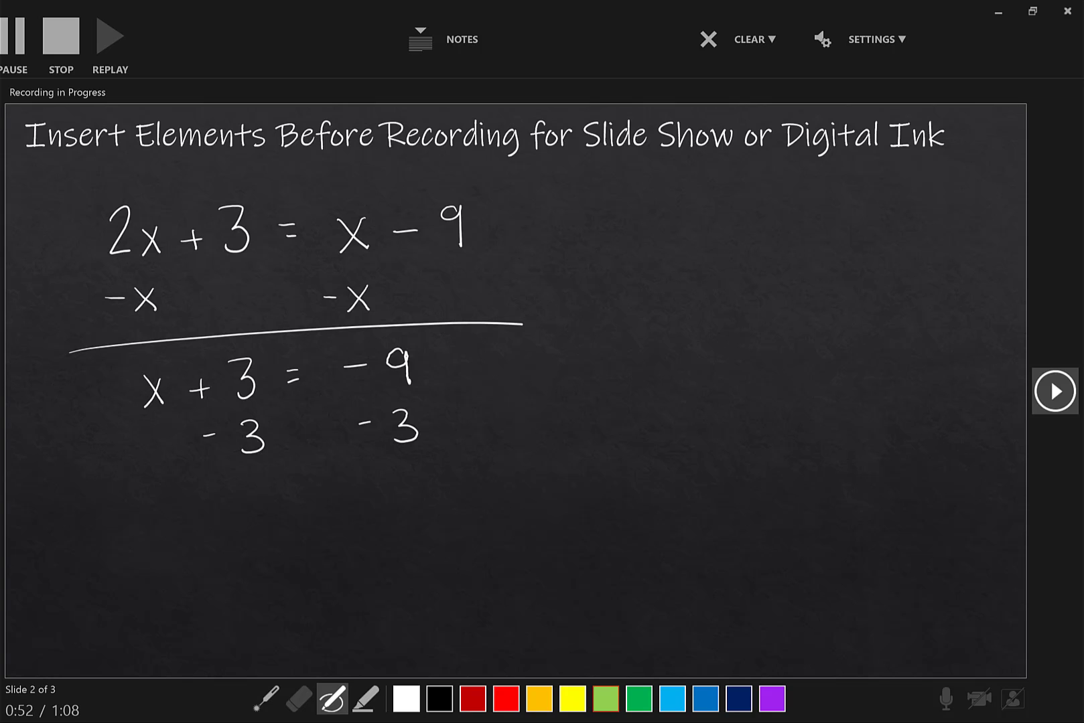
{"action": "left_click_drag", "start_coordinate": [105, 496], "coordinate": [489, 471]}
{"action": "left_click_drag", "start_coordinate": [241, 514], "coordinate": [268, 548]}
{"action": "left_click_drag", "start_coordinate": [266, 512], "coordinate": [242, 548]}
{"action": "left_click_drag", "start_coordinate": [291, 529], "coordinate": [304, 527]}
{"action": "left_click_drag", "start_coordinate": [292, 536], "coordinate": [352, 522]}
{"action": "left_click_drag", "start_coordinate": [378, 506], "coordinate": [380, 538]}
{"action": "left_click_drag", "start_coordinate": [407, 512], "coordinate": [430, 541]}
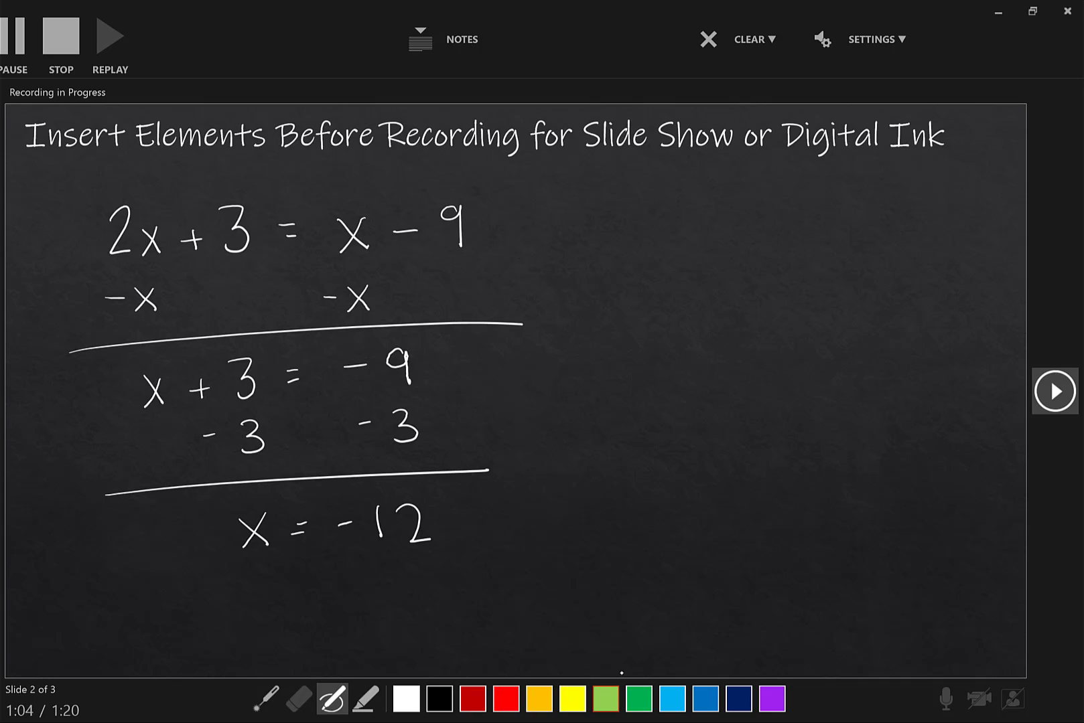
- In orange ink, write the alternative equation 2x + 3 = x - 9 on the right
{"action": "left_click", "coordinate": [539, 698]}
{"action": "mouse_move", "coordinate": [628, 207]}
{"action": "left_mouse_down"}
{"action": "mouse_move", "coordinate": [625, 238]}
{"action": "mouse_move", "coordinate": [644, 239]}
{"action": "left_mouse_up"}
{"action": "mouse_move", "coordinate": [656, 215]}
{"action": "left_mouse_down"}
{"action": "mouse_move", "coordinate": [666, 227]}
{"action": "mouse_move", "coordinate": [658, 241]}
{"action": "mouse_move", "coordinate": [696, 230]}
{"action": "left_mouse_up"}
{"action": "left_click_drag", "start_coordinate": [692, 218], "coordinate": [690, 240]}
{"action": "left_click_drag", "start_coordinate": [705, 205], "coordinate": [707, 239]}
{"action": "mouse_move", "coordinate": [728, 220]}
{"action": "left_mouse_down"}
{"action": "mouse_move", "coordinate": [775, 240]}
{"action": "mouse_move", "coordinate": [761, 241]}
{"action": "left_mouse_up"}
{"action": "mouse_move", "coordinate": [787, 225]}
{"action": "left_mouse_down"}
{"action": "mouse_move", "coordinate": [832, 211]}
{"action": "mouse_move", "coordinate": [836, 243]}
{"action": "left_mouse_up"}
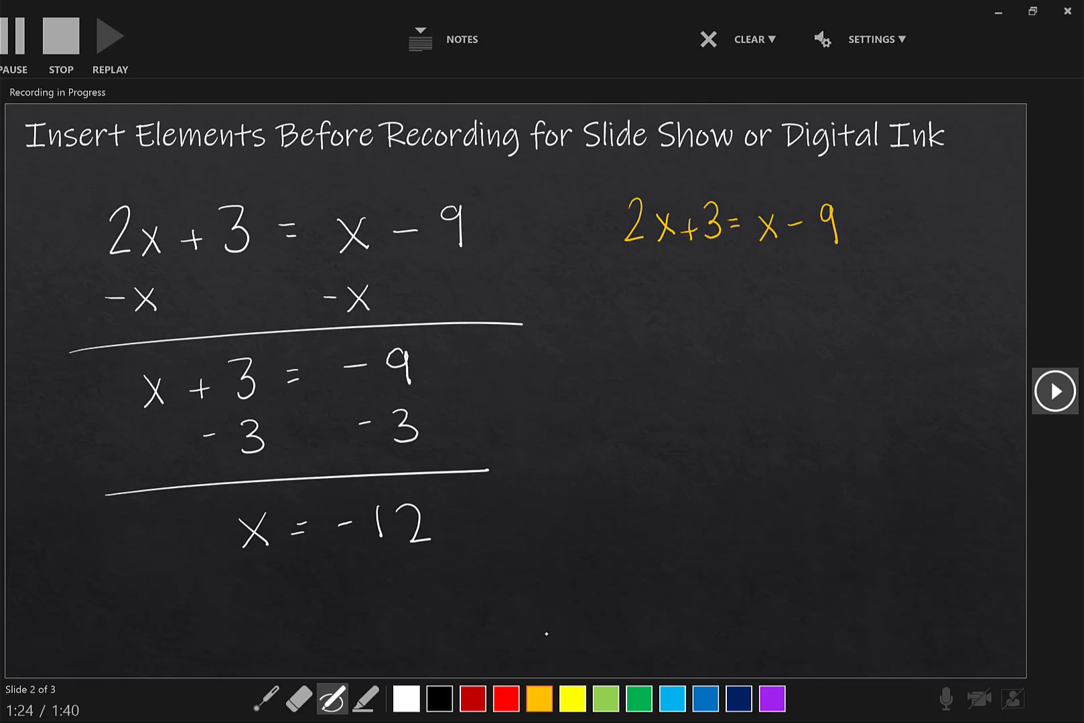
- Subtract 3 from both sides in orange, cross out the 3s, and write 2x = x - 12
{"action": "left_click_drag", "start_coordinate": [681, 269], "coordinate": [709, 280]}
{"action": "left_click_drag", "start_coordinate": [796, 266], "coordinate": [812, 279]}
{"action": "left_click_drag", "start_coordinate": [614, 295], "coordinate": [883, 291]}
{"action": "mouse_move", "coordinate": [720, 200]}
{"action": "left_mouse_down"}
{"action": "mouse_move", "coordinate": [675, 342]}
{"action": "mouse_move", "coordinate": [696, 348]}
{"action": "left_mouse_up"}
{"action": "left_click_drag", "start_coordinate": [696, 325], "coordinate": [682, 350]}
{"action": "left_click_drag", "start_coordinate": [752, 320], "coordinate": [763, 345]}
{"action": "mouse_move", "coordinate": [761, 323]}
{"action": "left_mouse_down"}
{"action": "mouse_move", "coordinate": [748, 347]}
{"action": "mouse_move", "coordinate": [789, 331]}
{"action": "left_mouse_up"}
{"action": "left_click_drag", "start_coordinate": [807, 328], "coordinate": [807, 342]}
{"action": "left_click_drag", "start_coordinate": [815, 318], "coordinate": [838, 340]}
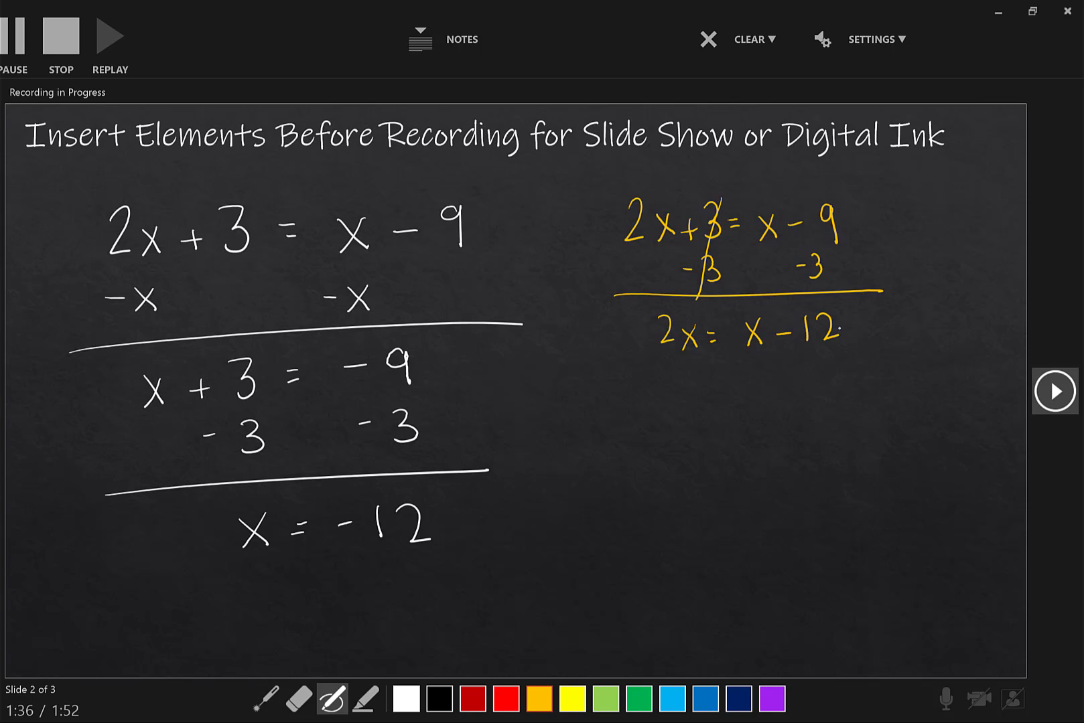
- Subtract x from both sides, underline the step, and circle both x = -12 answers
{"action": "left_click_drag", "start_coordinate": [738, 380], "coordinate": [748, 379]}
{"action": "mouse_move", "coordinate": [759, 367]}
{"action": "left_mouse_down"}
{"action": "mouse_move", "coordinate": [769, 386]}
{"action": "mouse_move", "coordinate": [759, 387]}
{"action": "left_mouse_up"}
{"action": "left_click_drag", "start_coordinate": [658, 375], "coordinate": [670, 376]}
{"action": "mouse_move", "coordinate": [680, 370]}
{"action": "left_mouse_down"}
{"action": "mouse_move", "coordinate": [689, 384]}
{"action": "mouse_move", "coordinate": [676, 392]}
{"action": "mouse_move", "coordinate": [876, 411]}
{"action": "left_mouse_up"}
{"action": "mouse_move", "coordinate": [696, 440]}
{"action": "left_mouse_down"}
{"action": "mouse_move", "coordinate": [707, 459]}
{"action": "mouse_move", "coordinate": [696, 460]}
{"action": "mouse_move", "coordinate": [771, 445]}
{"action": "mouse_move", "coordinate": [782, 460]}
{"action": "mouse_move", "coordinate": [809, 460]}
{"action": "mouse_move", "coordinate": [774, 501]}
{"action": "mouse_move", "coordinate": [837, 419]}
{"action": "left_mouse_up"}
{"action": "mouse_move", "coordinate": [442, 498]}
{"action": "left_mouse_down"}
{"action": "mouse_move", "coordinate": [423, 496]}
{"action": "mouse_move", "coordinate": [333, 600]}
{"action": "left_mouse_up"}
{"action": "left_click_drag", "start_coordinate": [452, 528], "coordinate": [437, 496]}
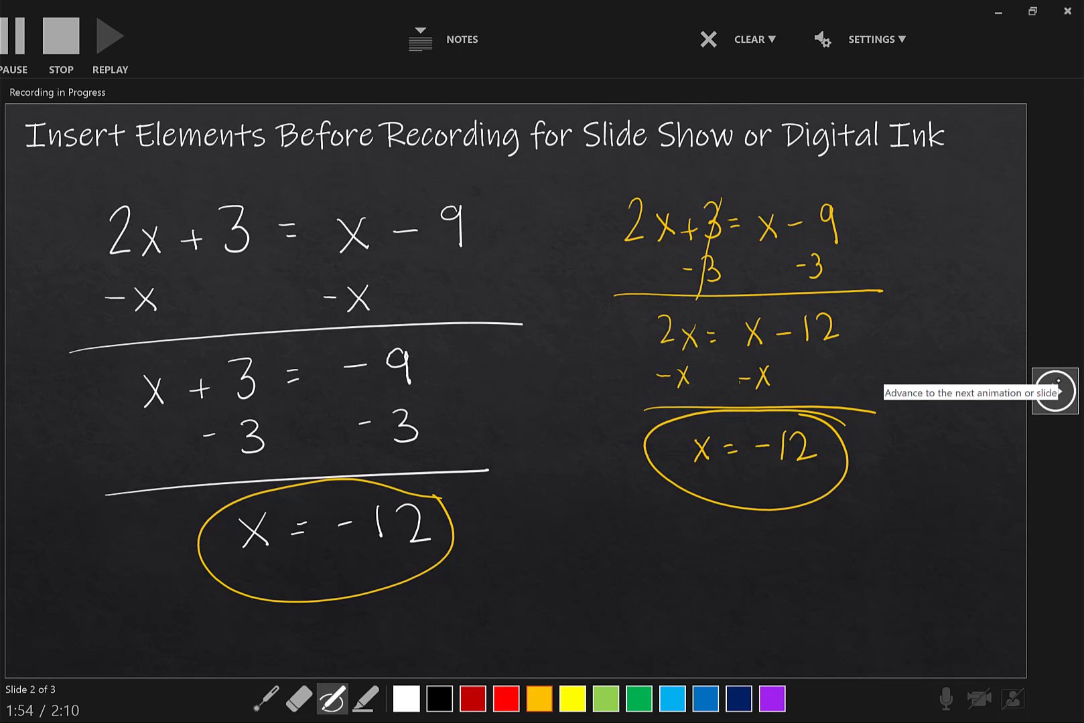
- Advance to slide 3, stop recording, and clear slide 3's recording back to 0:00
{"action": "left_click", "coordinate": [1060, 390]}
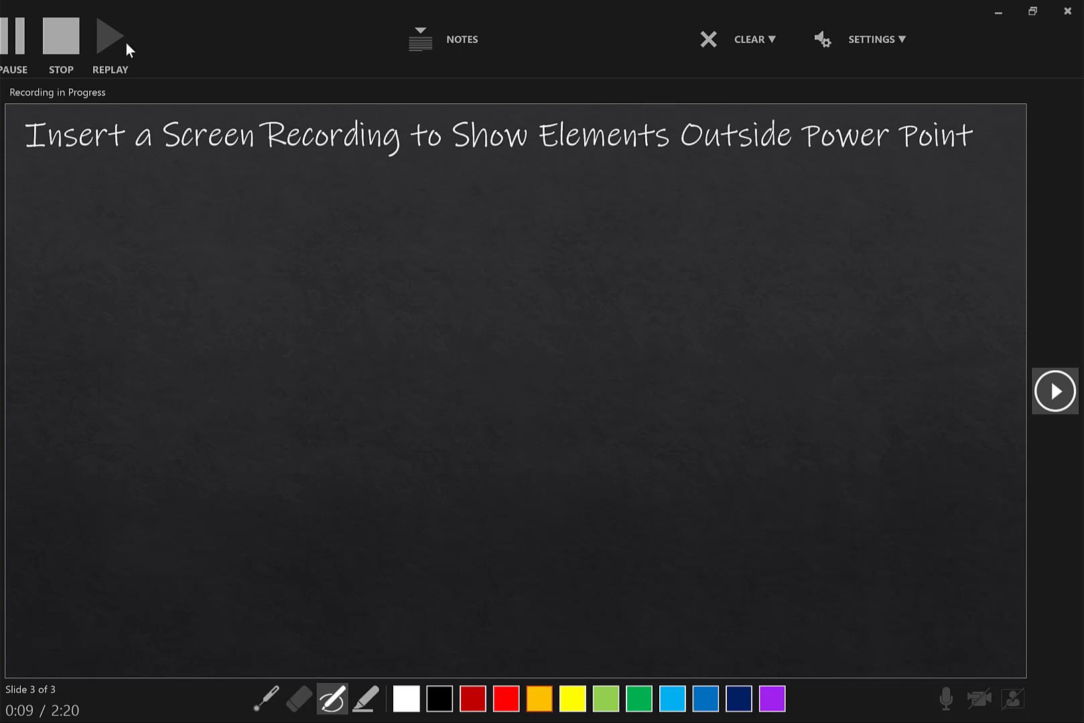
{"action": "left_click", "coordinate": [56, 33]}
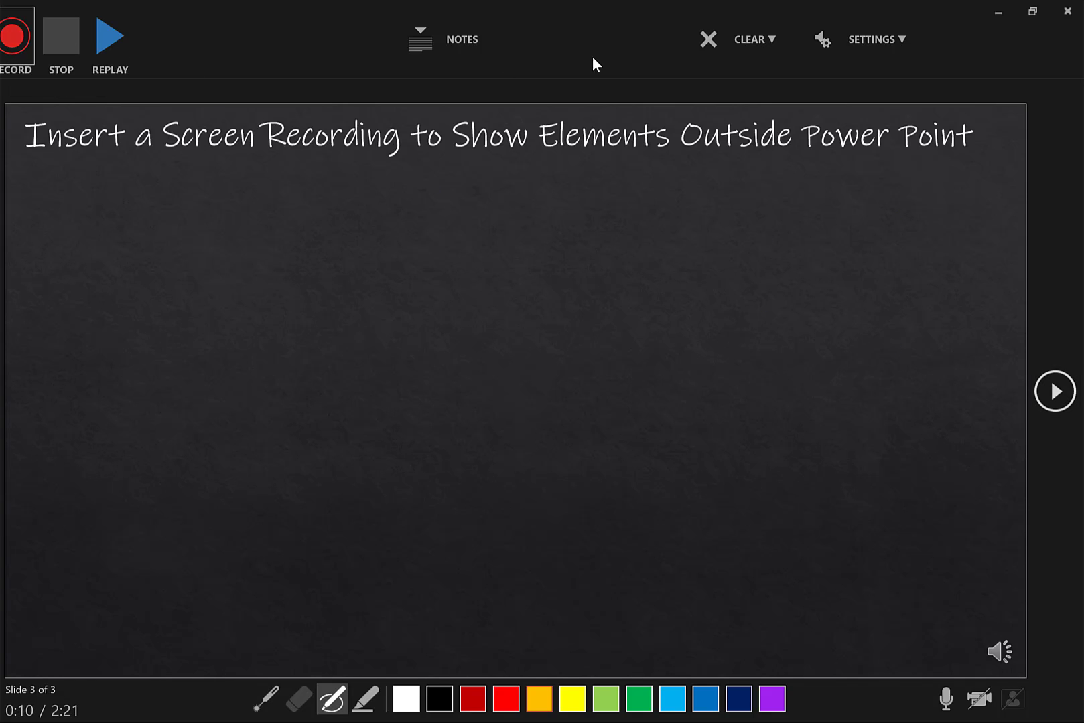
{"action": "left_click", "coordinate": [773, 40]}
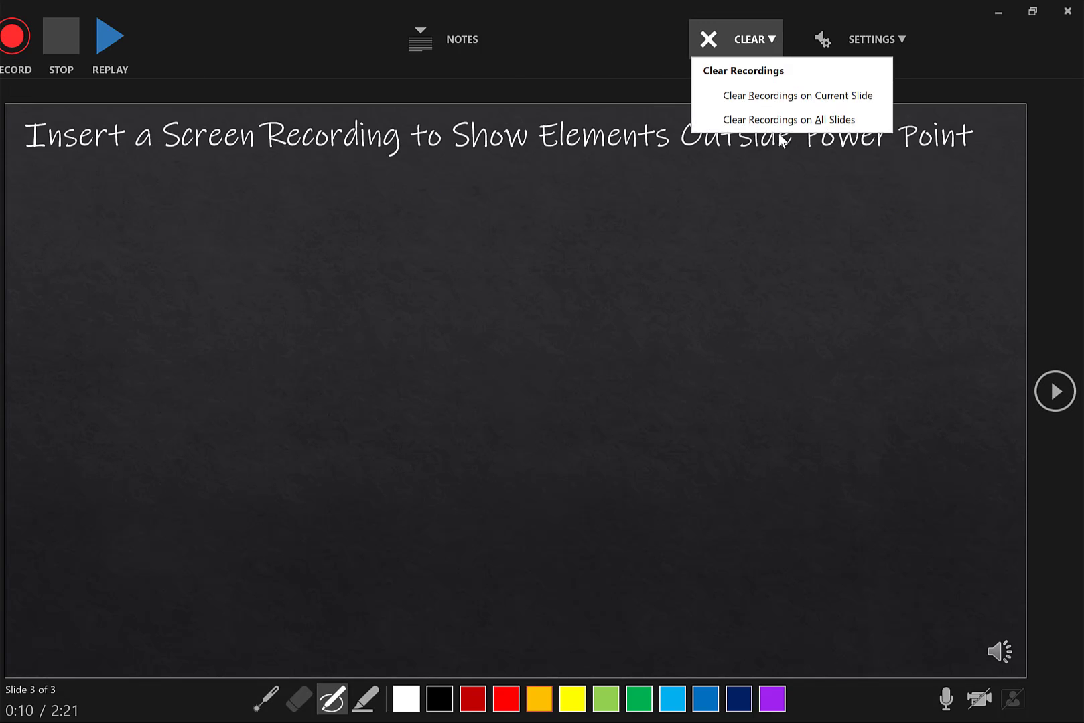
{"action": "left_click", "coordinate": [772, 96]}
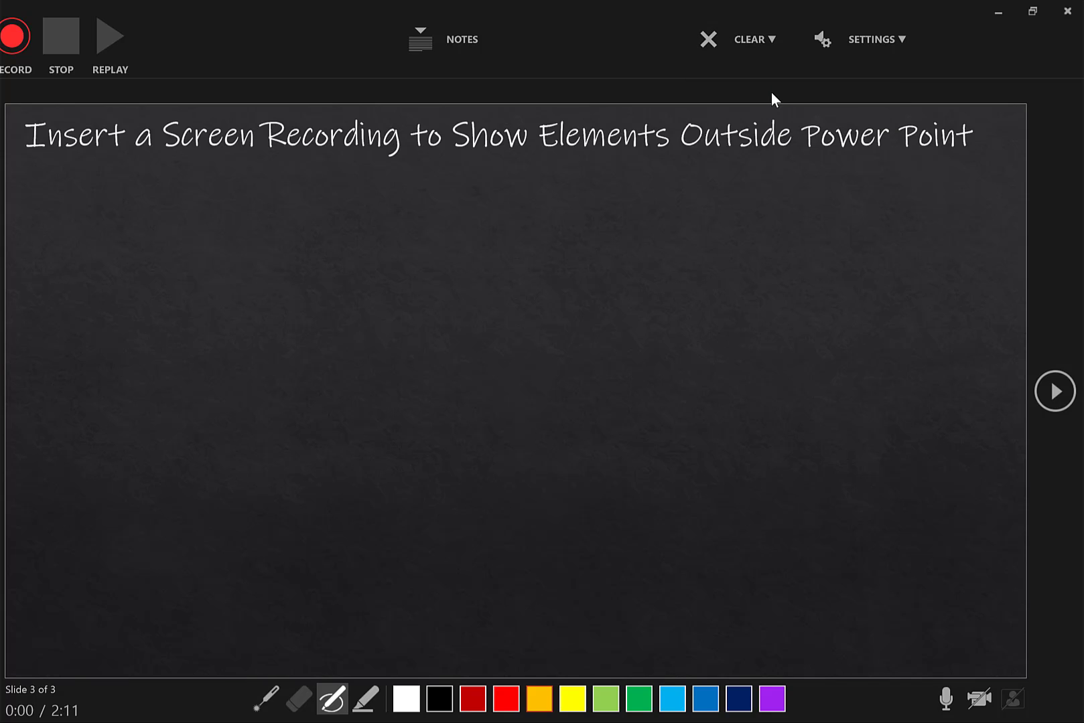
- Close the recorder and review slides 1, 2 and 3 in normal view
{"action": "left_click", "coordinate": [1067, 12]}
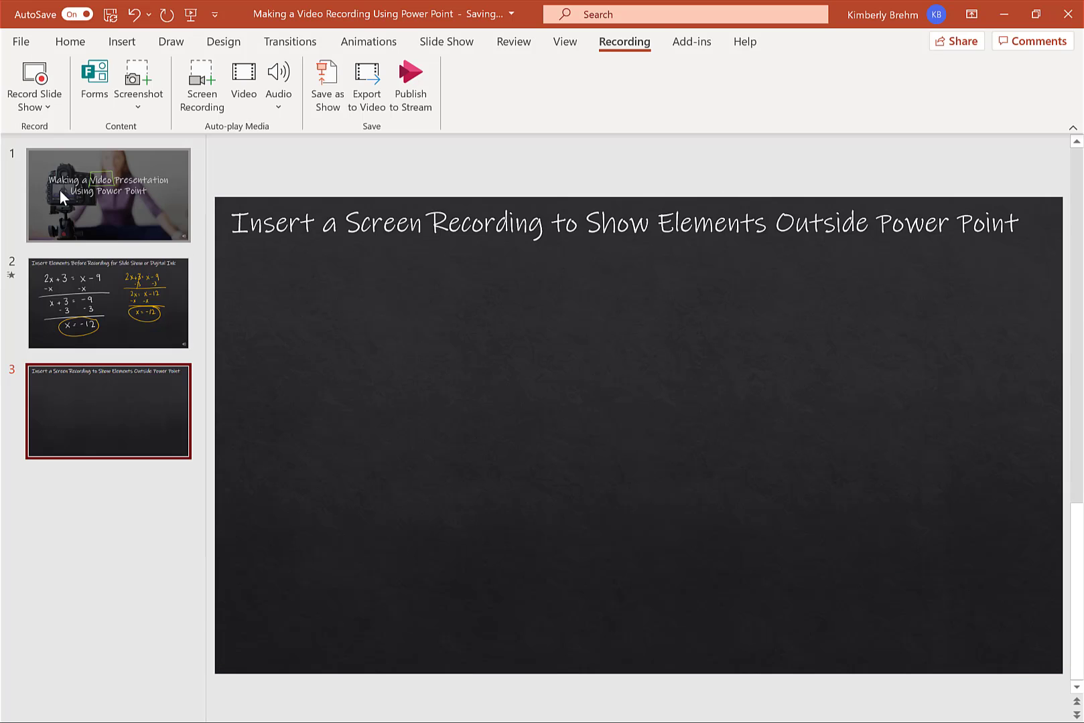
{"action": "left_click", "coordinate": [60, 192]}
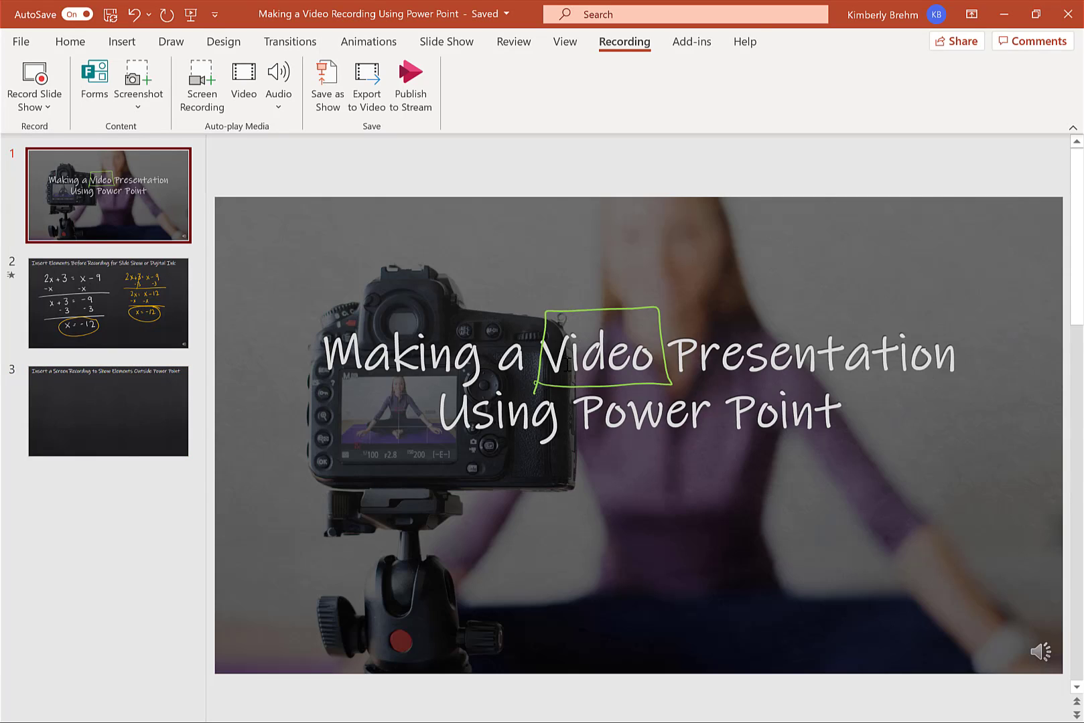
{"action": "left_click", "coordinate": [126, 325]}
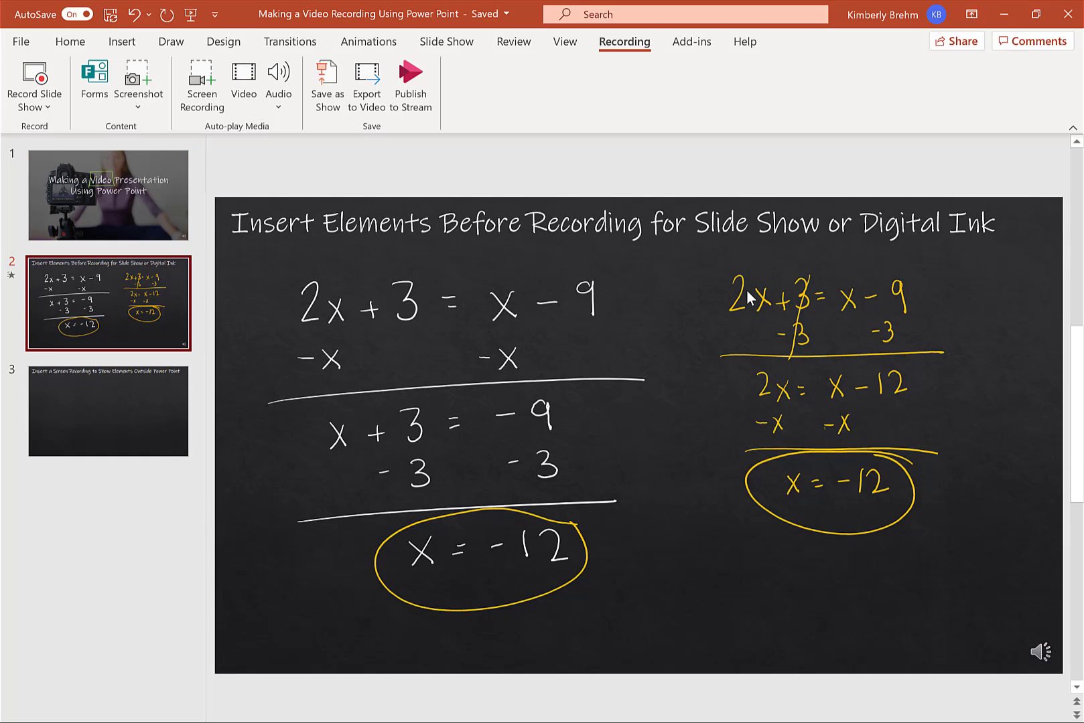
{"action": "left_click", "coordinate": [92, 422]}
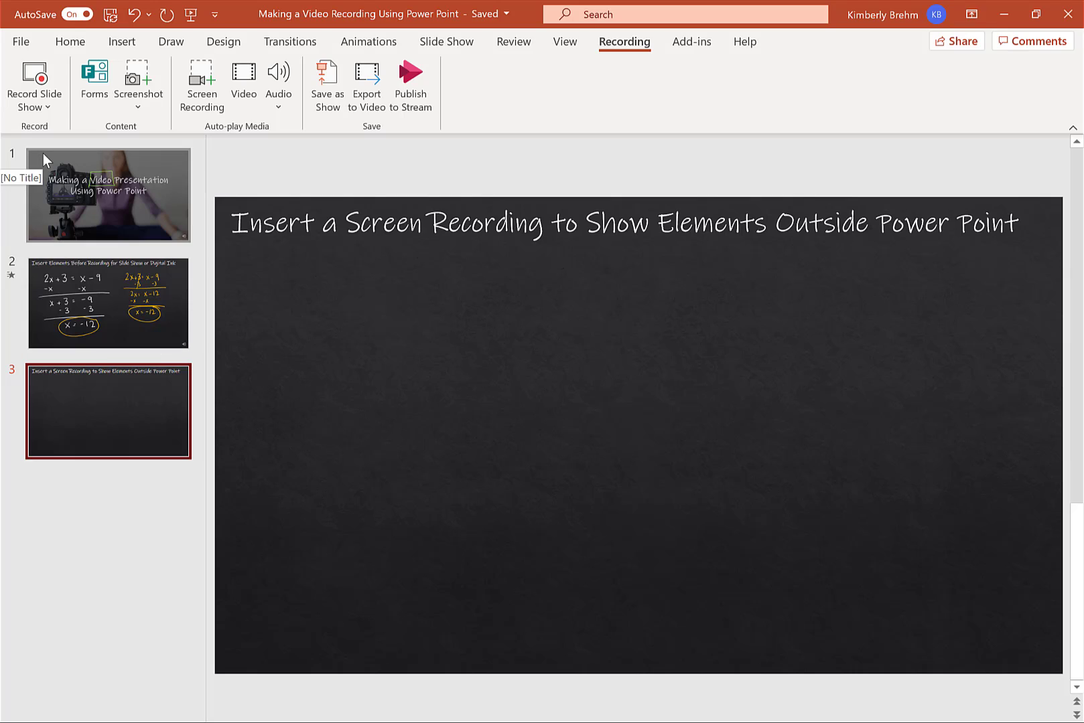
- Set up a screen recording with its capture area covering the whole GeoGebra browser window
{"action": "left_click", "coordinate": [203, 71]}
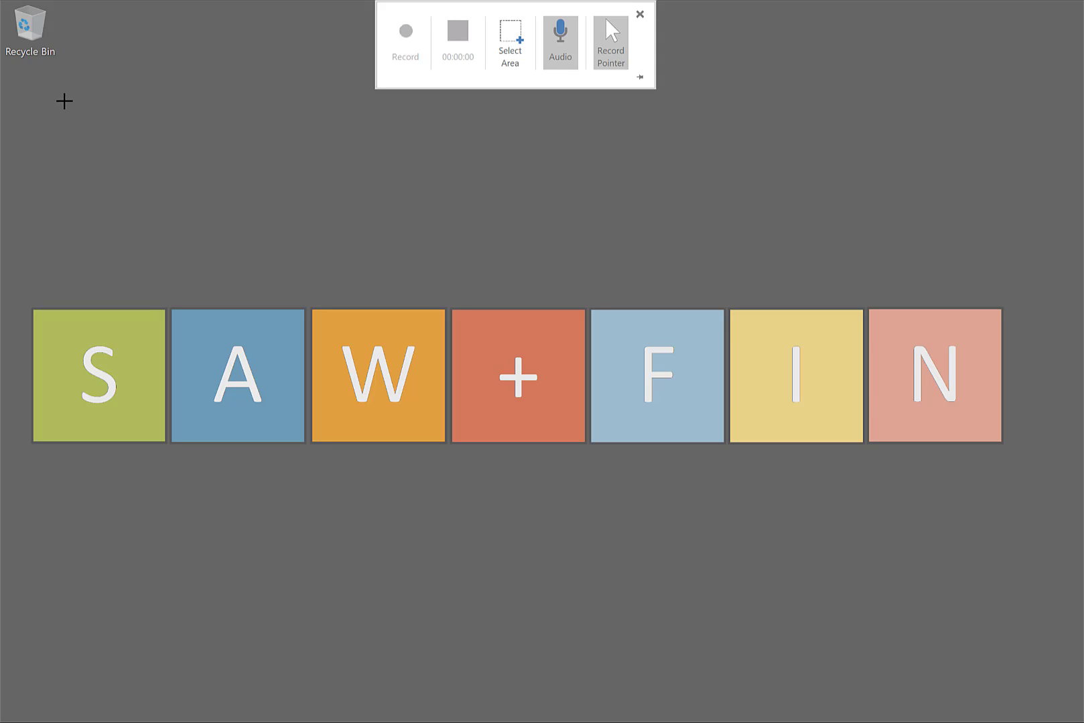
{"action": "left_click_drag", "start_coordinate": [63, 99], "coordinate": [869, 584]}
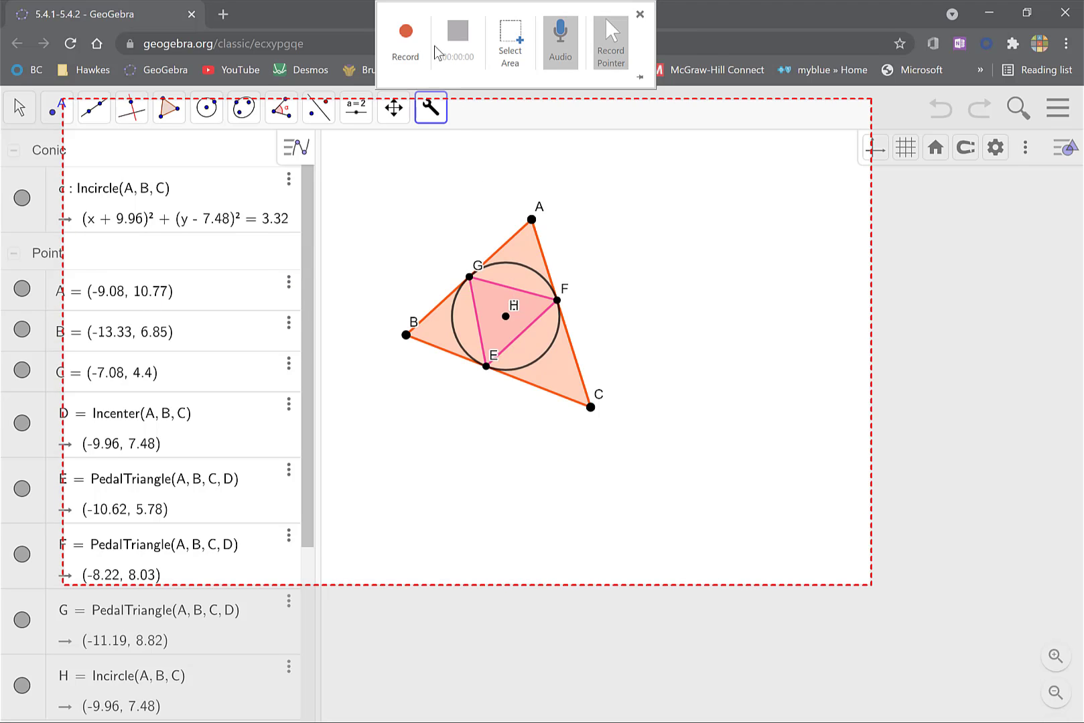
{"action": "left_click", "coordinate": [407, 35]}
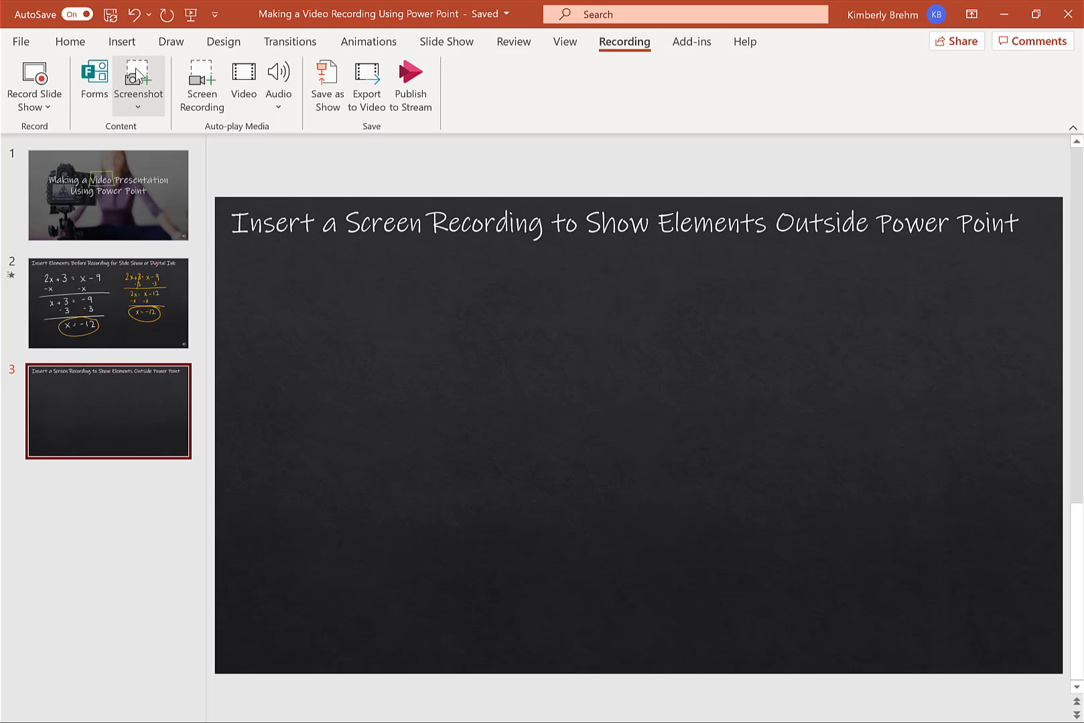
{"action": "left_click", "coordinate": [194, 74]}
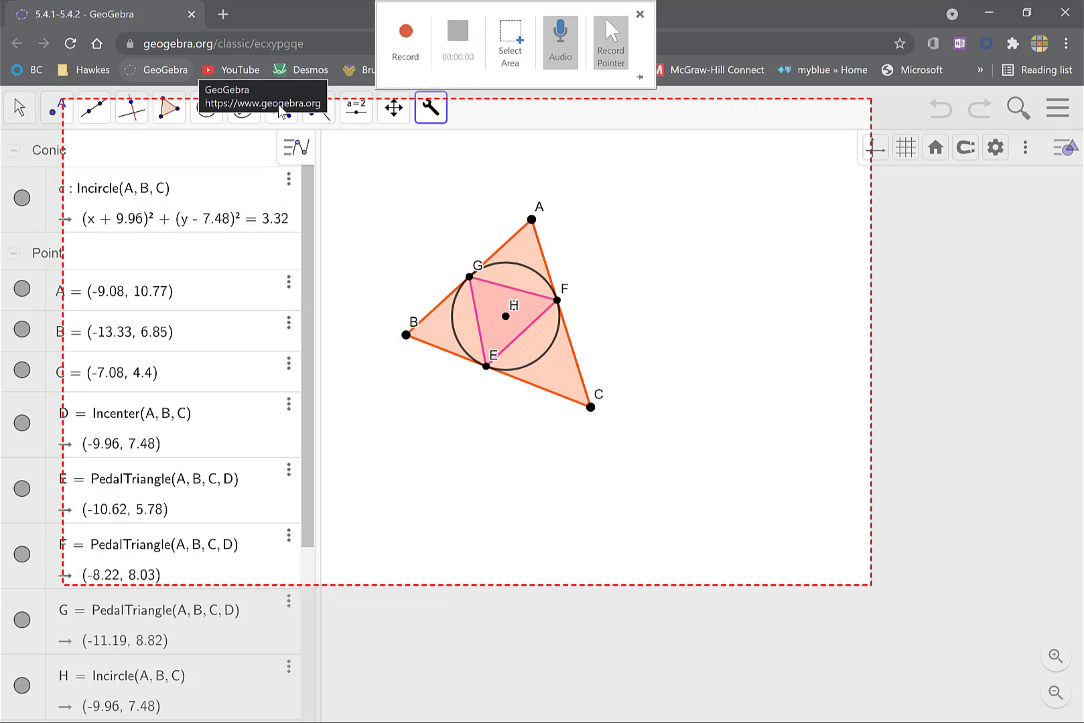
{"action": "left_click", "coordinate": [511, 36]}
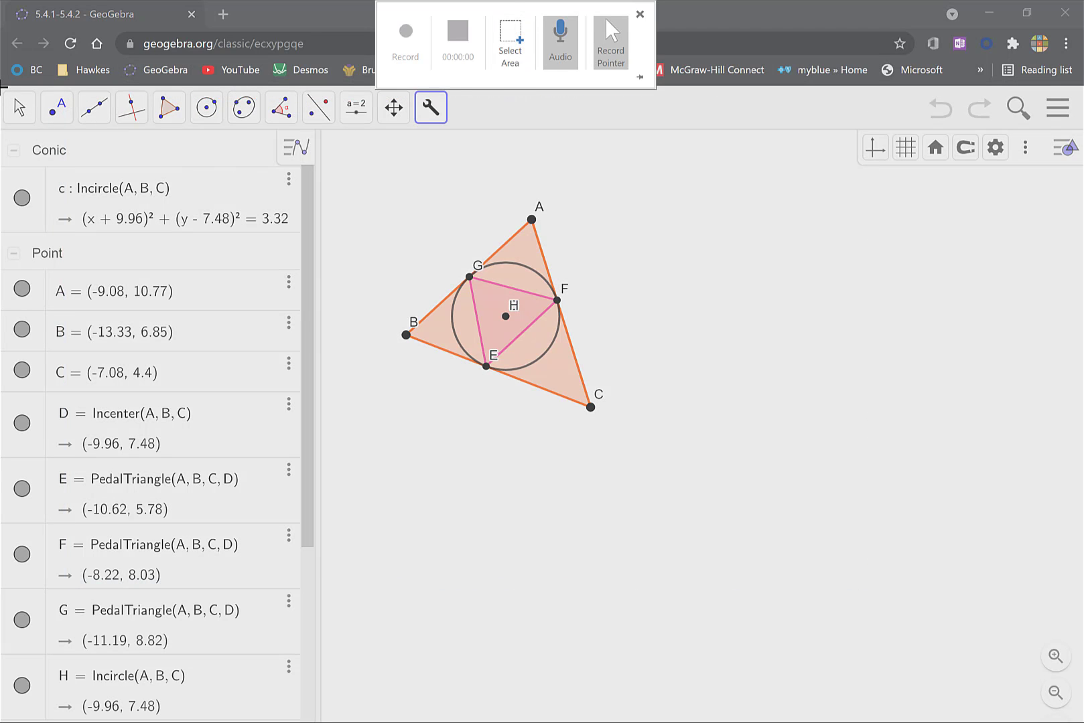
{"action": "left_click_drag", "start_coordinate": [2, 87], "coordinate": [1072, 721]}
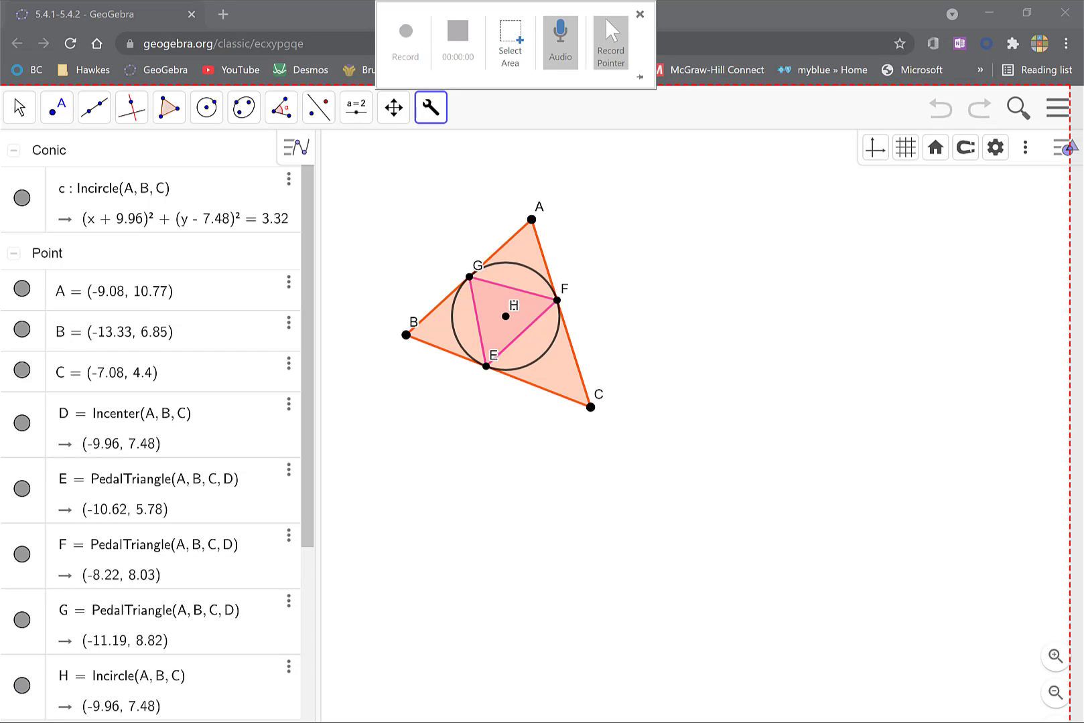
- Record the GeoGebra canvas zooming in on triangles ABC and LMN, then stop recording
{"action": "left_click", "coordinate": [405, 38]}
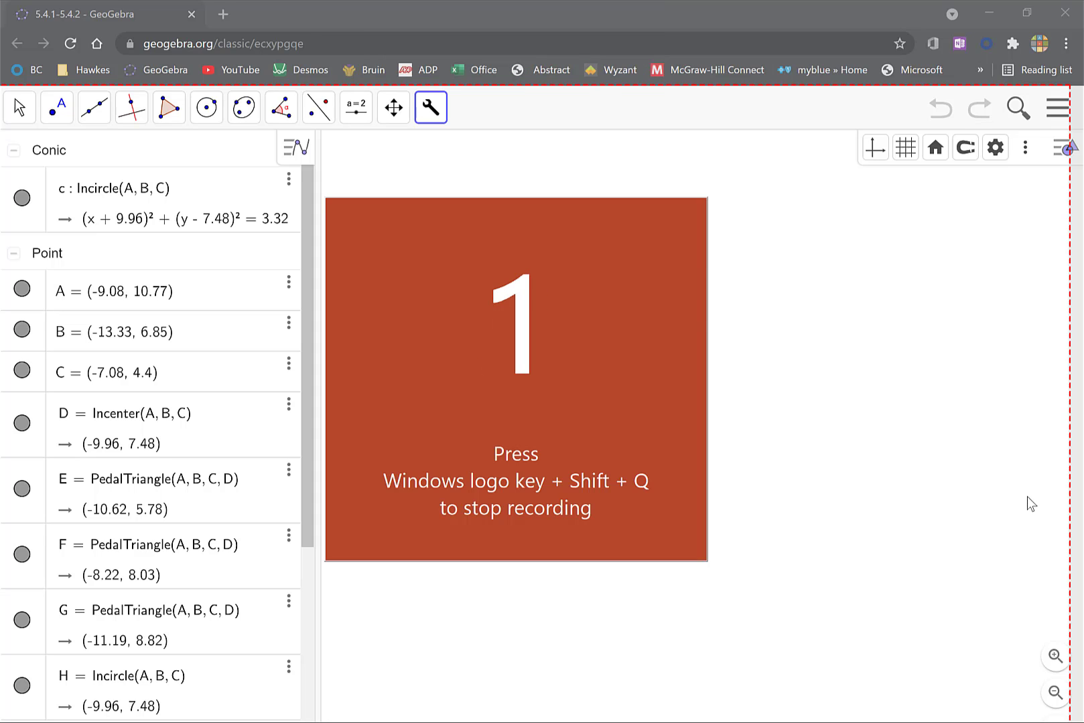
{"action": "scroll", "coordinate": [615, 656], "scroll_direction": "up", "scroll_amount": 3}
{"action": "scroll", "coordinate": [615, 656], "scroll_direction": "up", "scroll_amount": 2}
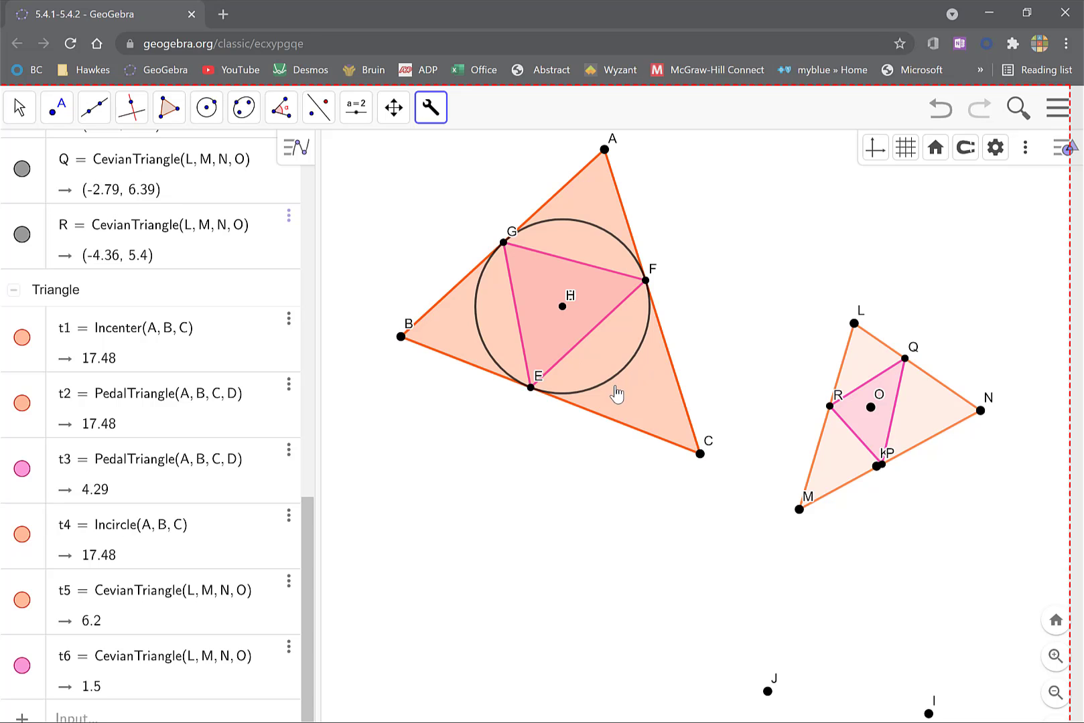
{"action": "mouse_move", "coordinate": [529, 6]}
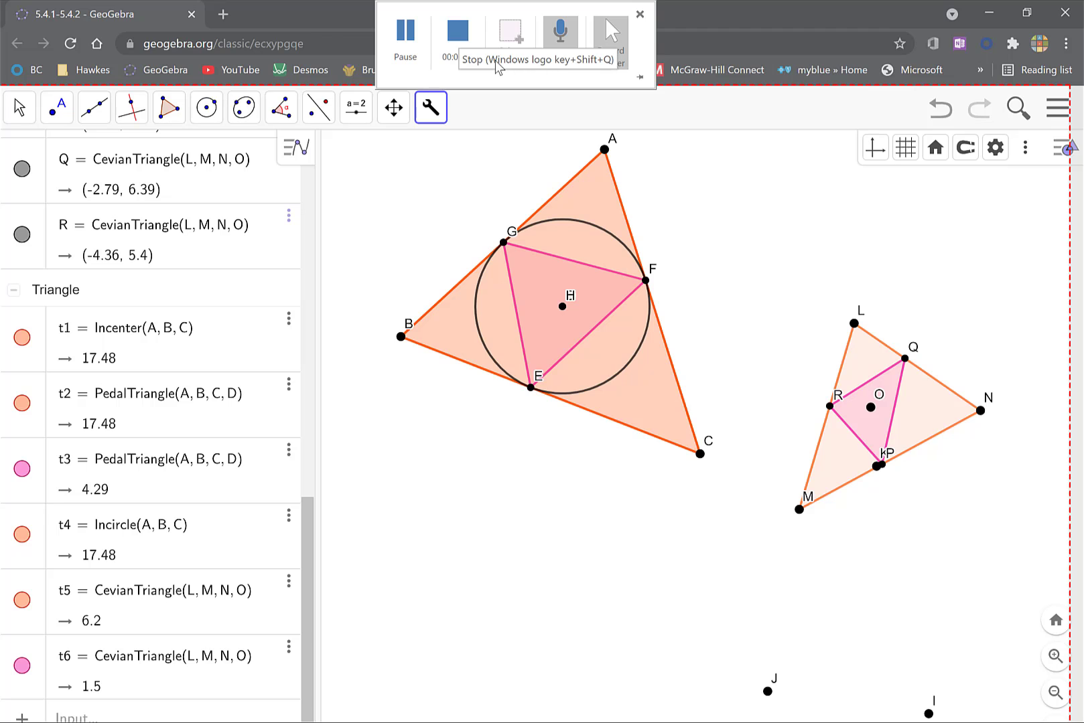
{"action": "left_click", "coordinate": [458, 32]}
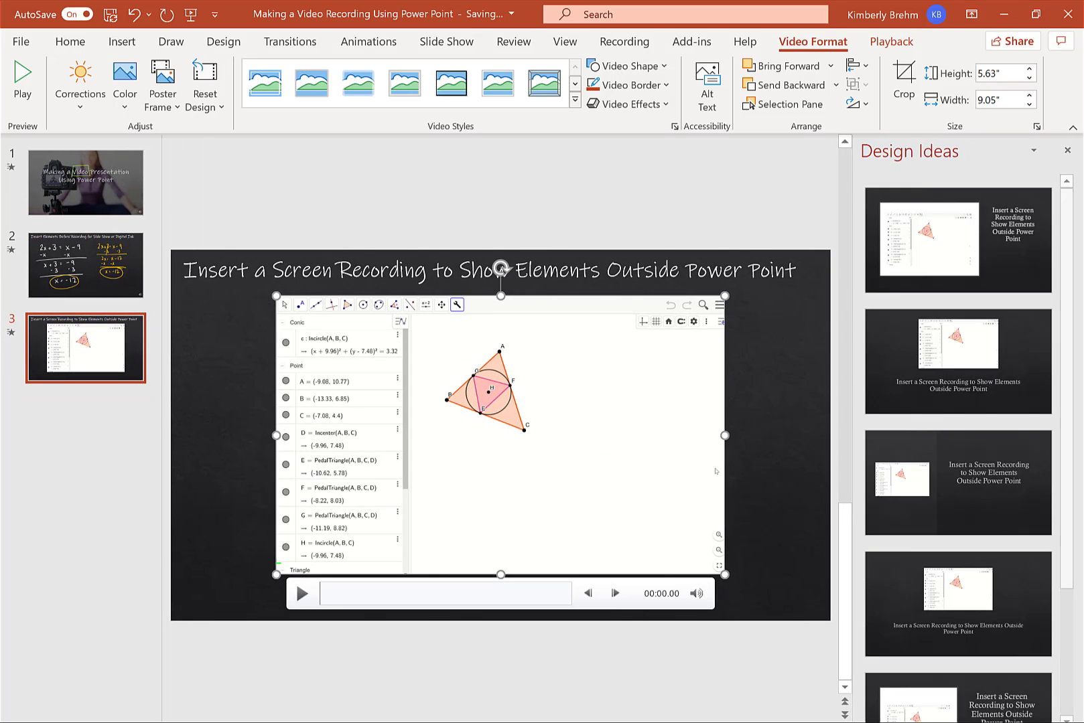
- Enlarge the screen video to 6.45" by 10.38" under slide 3's title, then return to slide 1
{"action": "left_click", "coordinate": [1068, 150]}
{"action": "left_click_drag", "start_coordinate": [723, 438], "coordinate": [632, 439]}
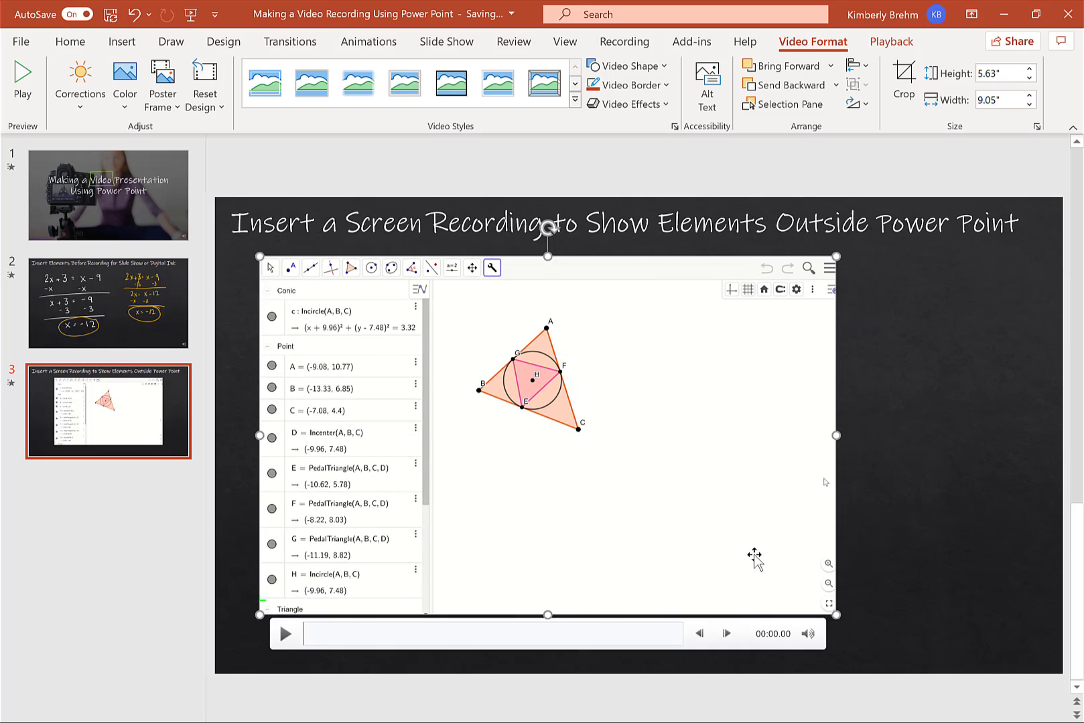
{"action": "left_click_drag", "start_coordinate": [835, 614], "coordinate": [920, 635]}
{"action": "left_click_drag", "start_coordinate": [724, 607], "coordinate": [753, 595]}
{"action": "left_click", "coordinate": [122, 540]}
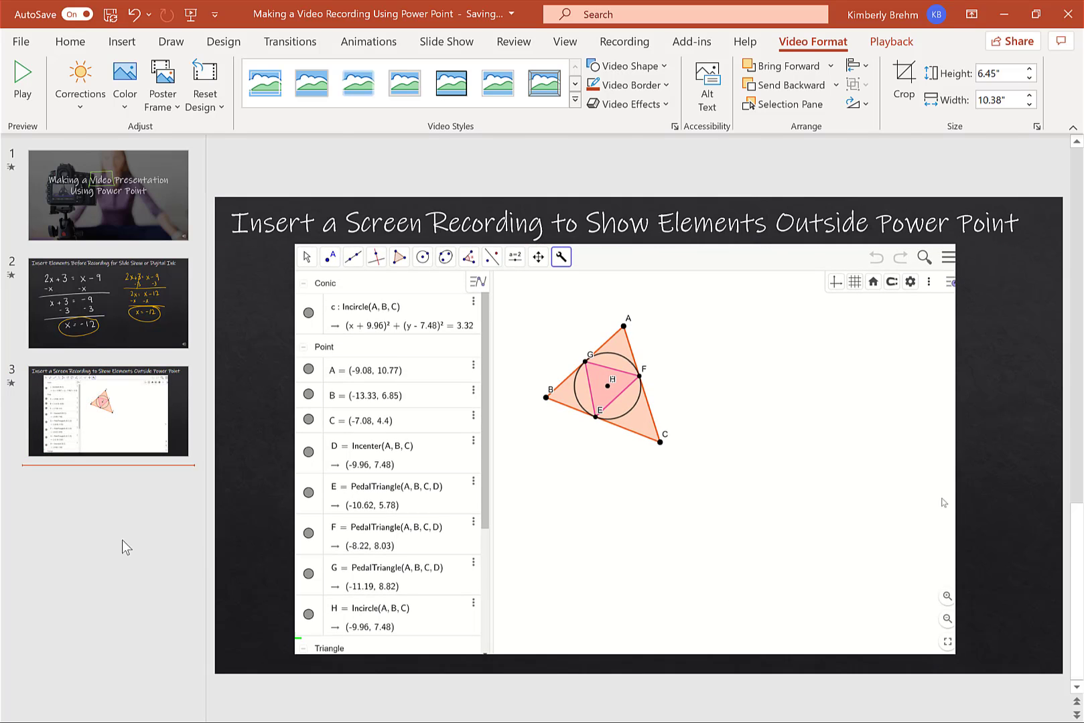
{"action": "left_click", "coordinate": [140, 241]}
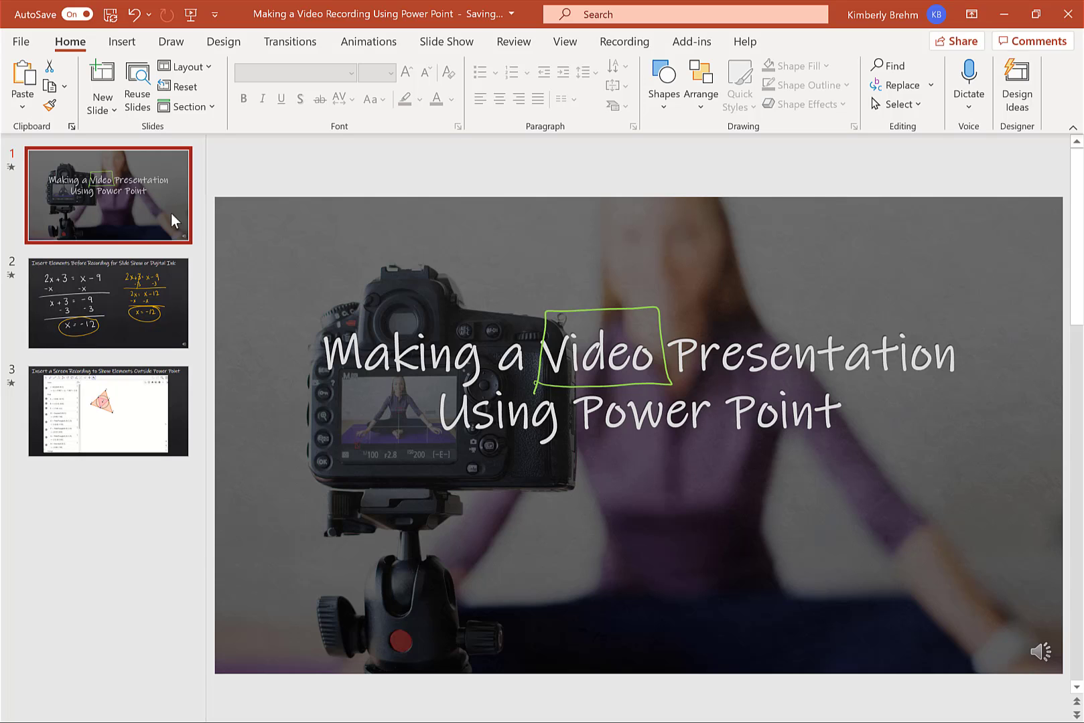
- Review slide 2, then return to slide 3 with its embedded GeoGebra video
{"action": "left_click", "coordinate": [158, 305]}
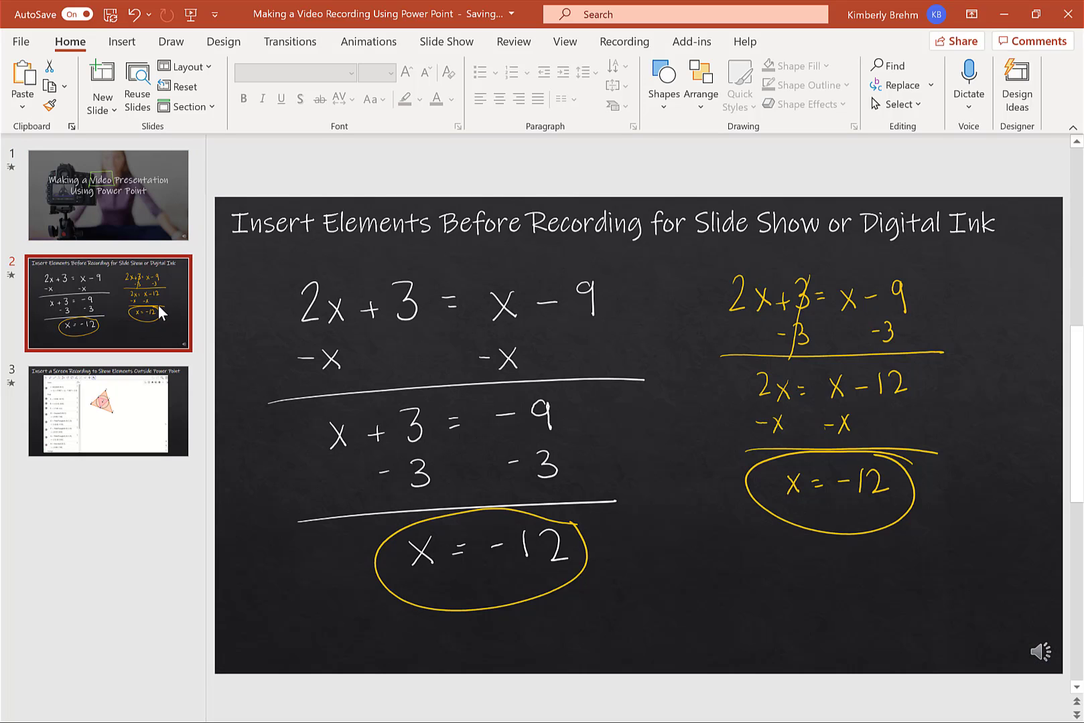
{"action": "left_click", "coordinate": [121, 398]}
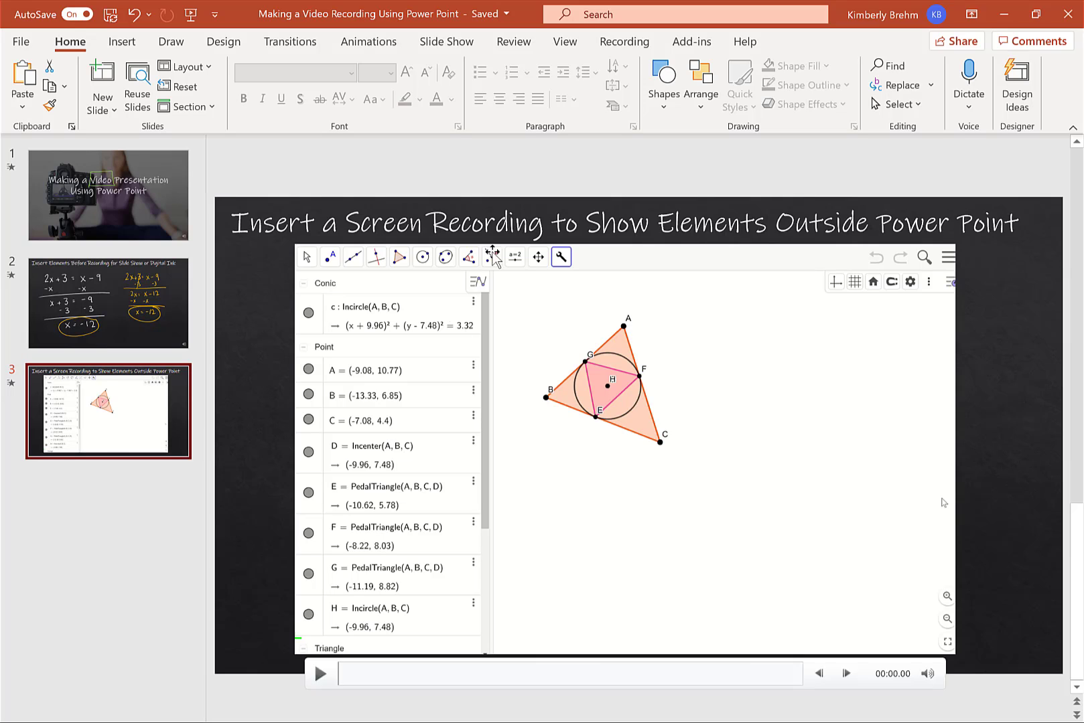
- Export a Full HD video using recorded timings and narrations, saving it to the Desktop
{"action": "left_click", "coordinate": [624, 48]}
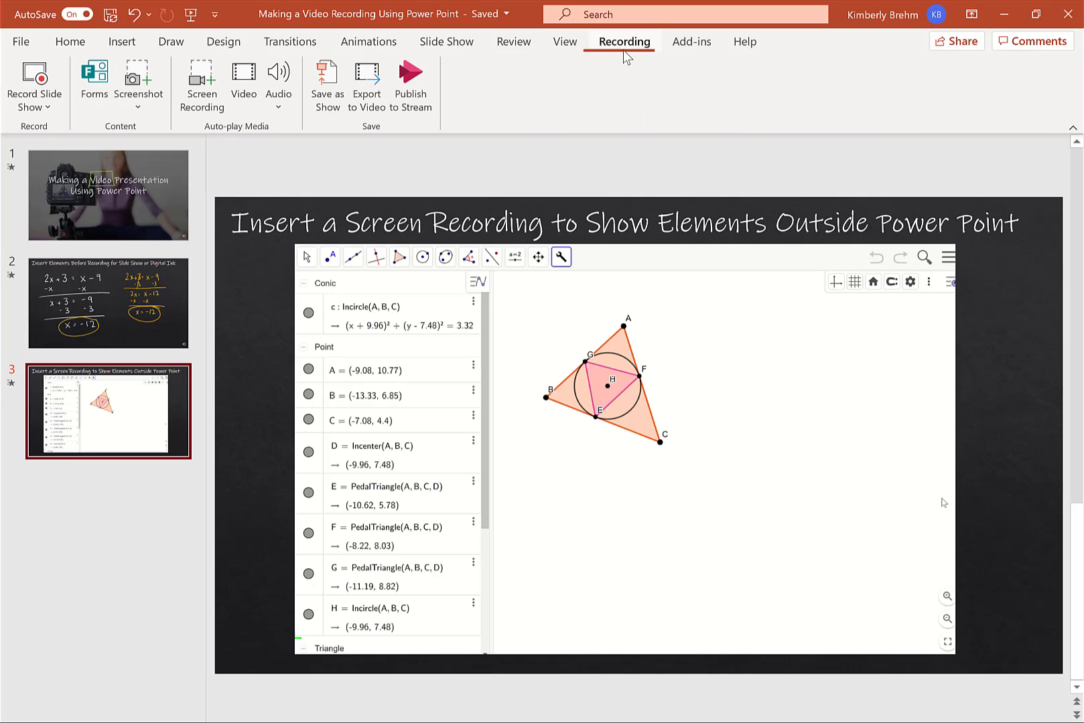
{"action": "left_click", "coordinate": [370, 73]}
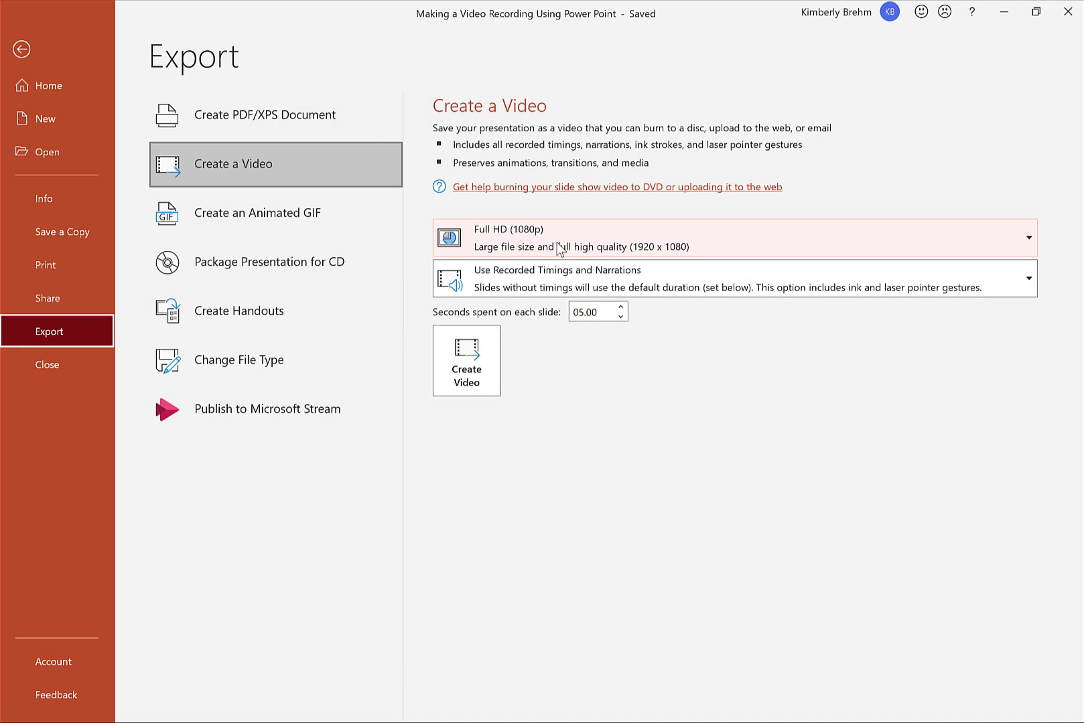
{"action": "left_click", "coordinate": [522, 282]}
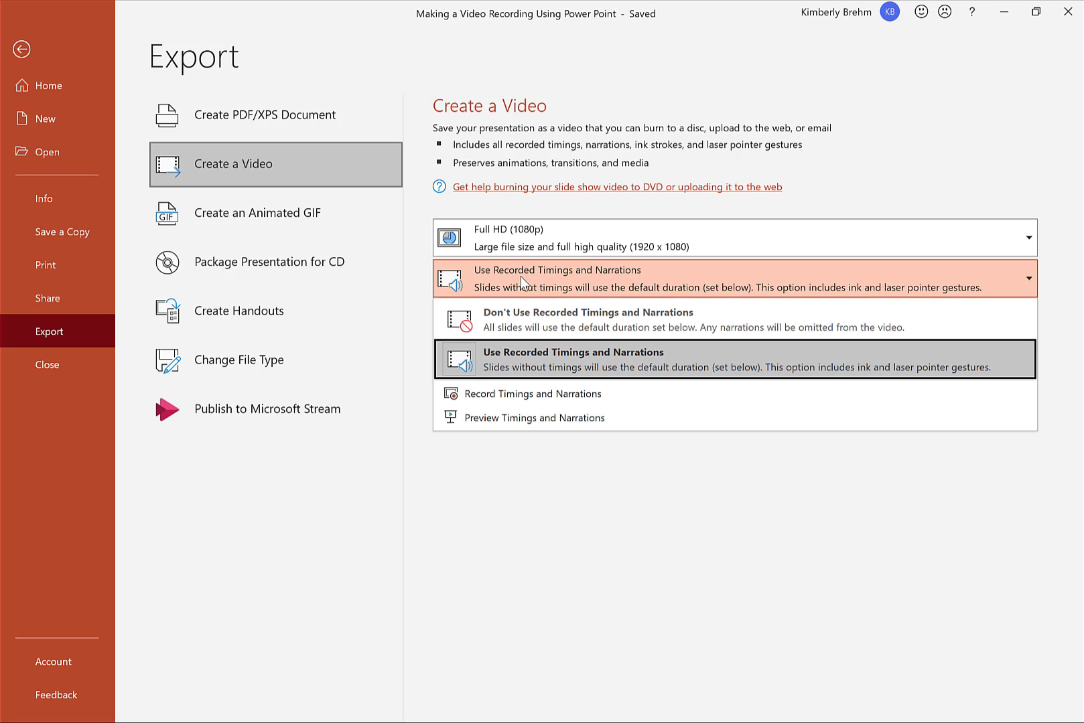
{"action": "left_click", "coordinate": [522, 282]}
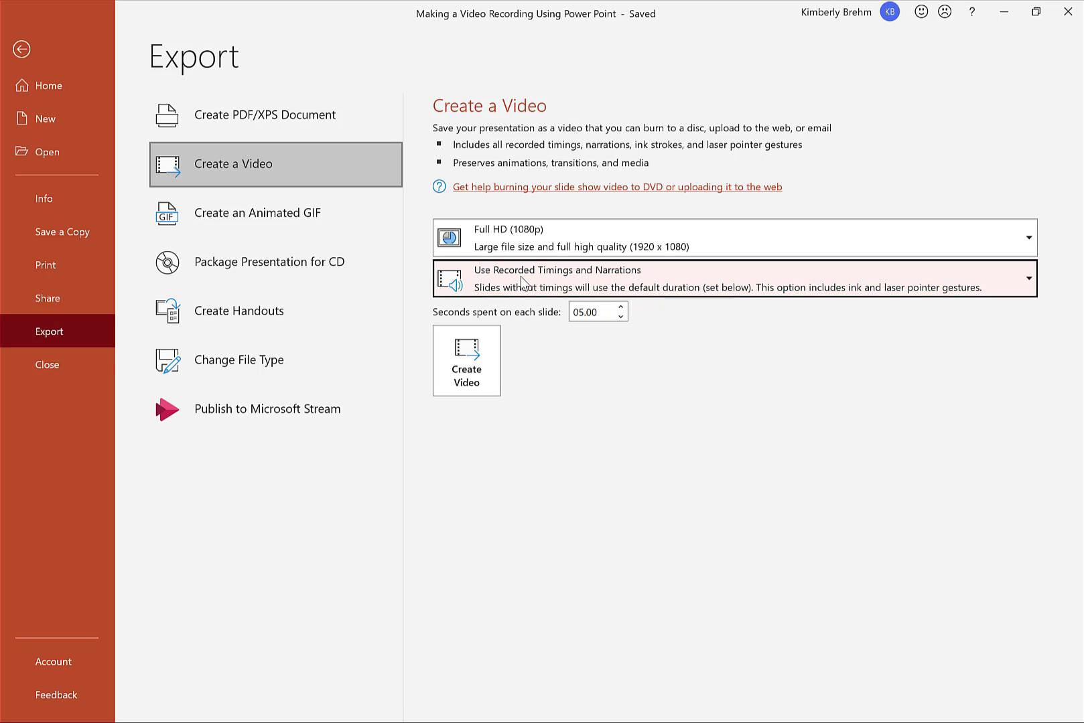
{"action": "left_click", "coordinate": [470, 356]}
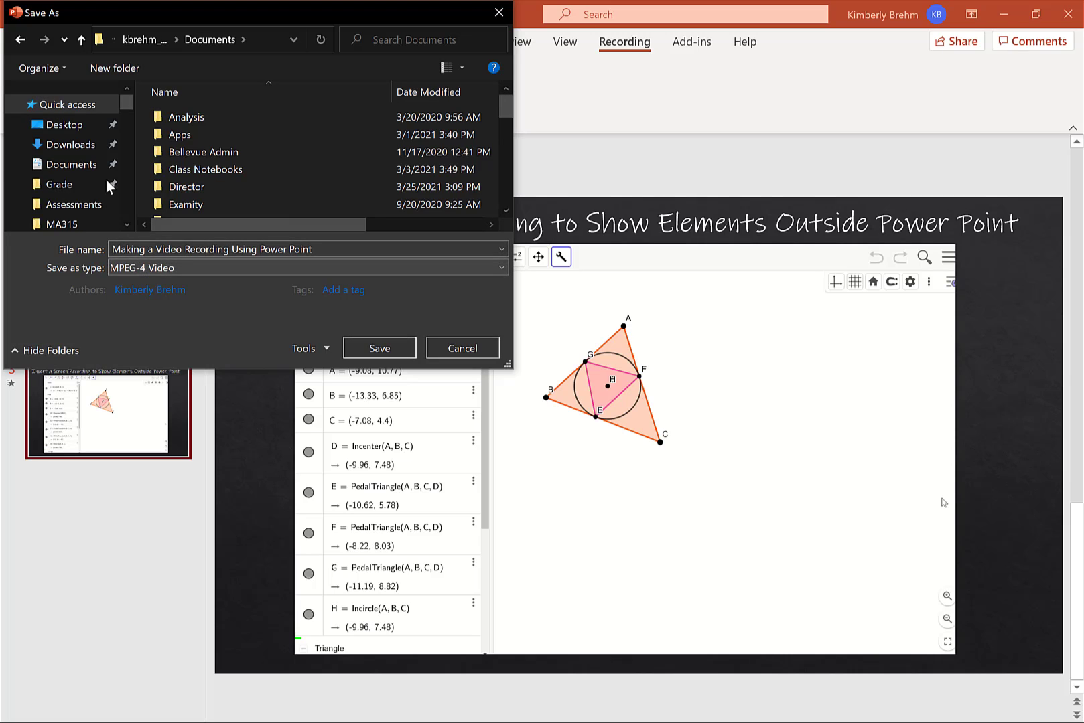
{"action": "left_click", "coordinate": [76, 127]}
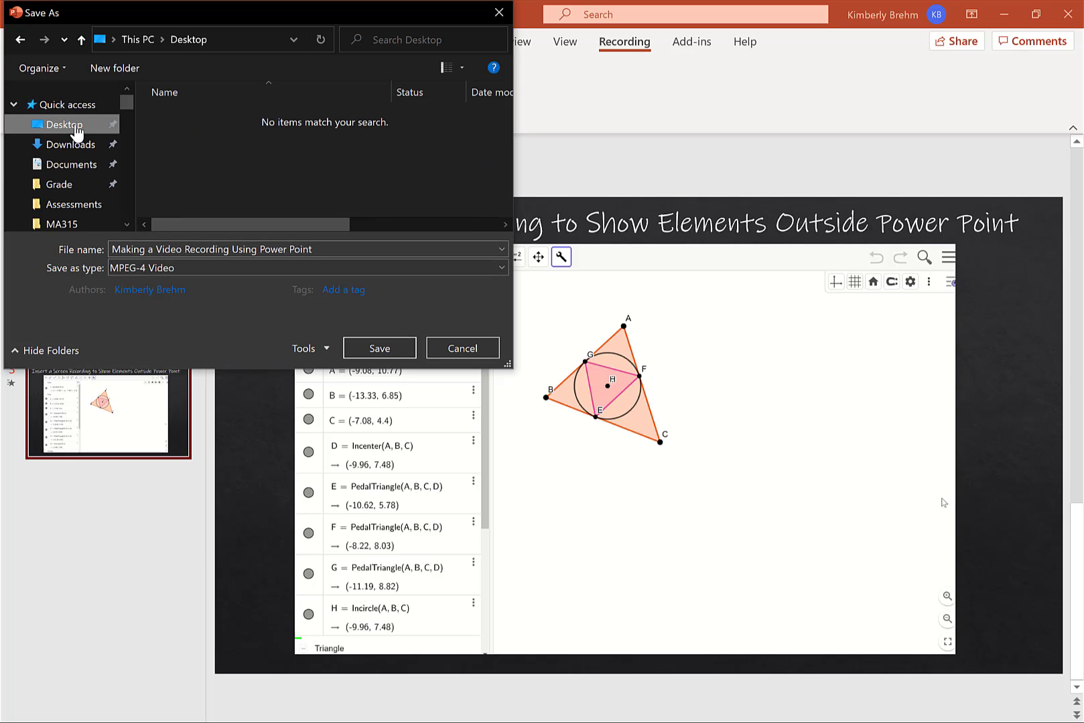